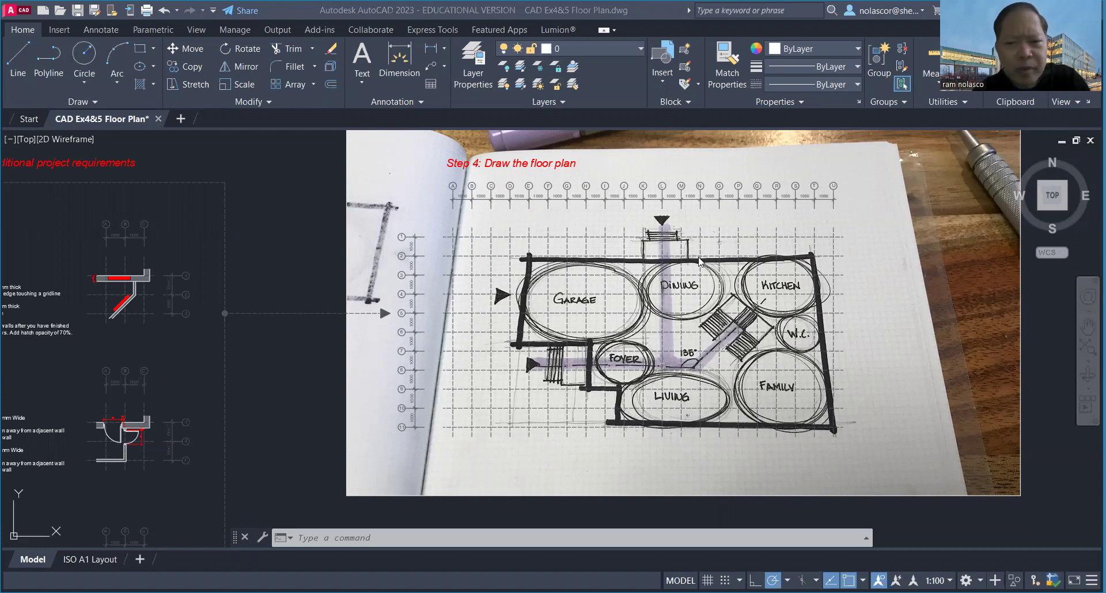
pyautogui.scroll(3, 672, 295)
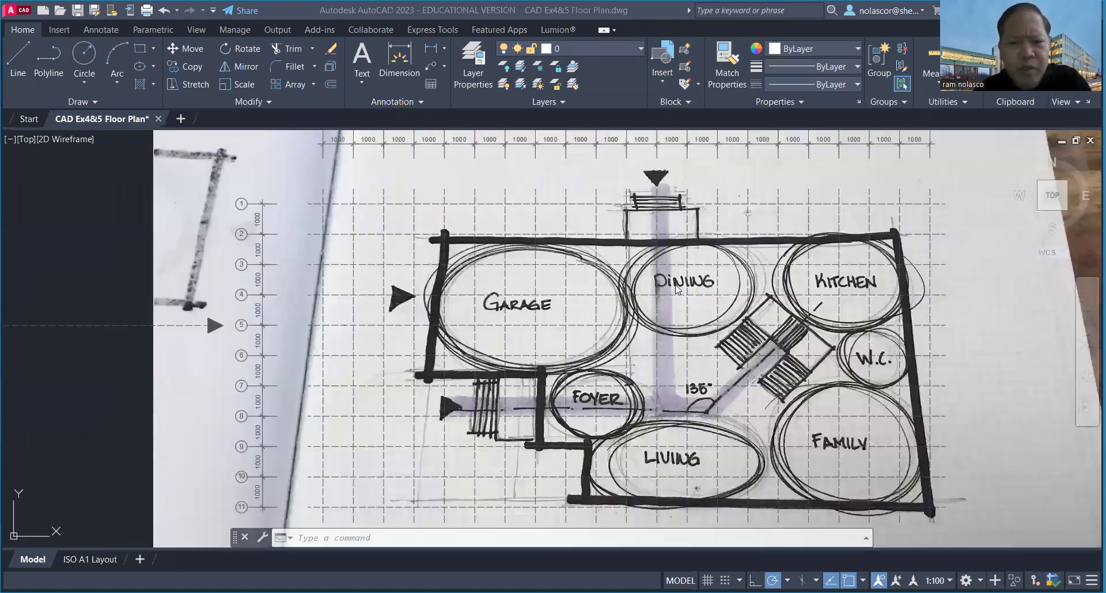
pyautogui.scroll(3, 657, 280)
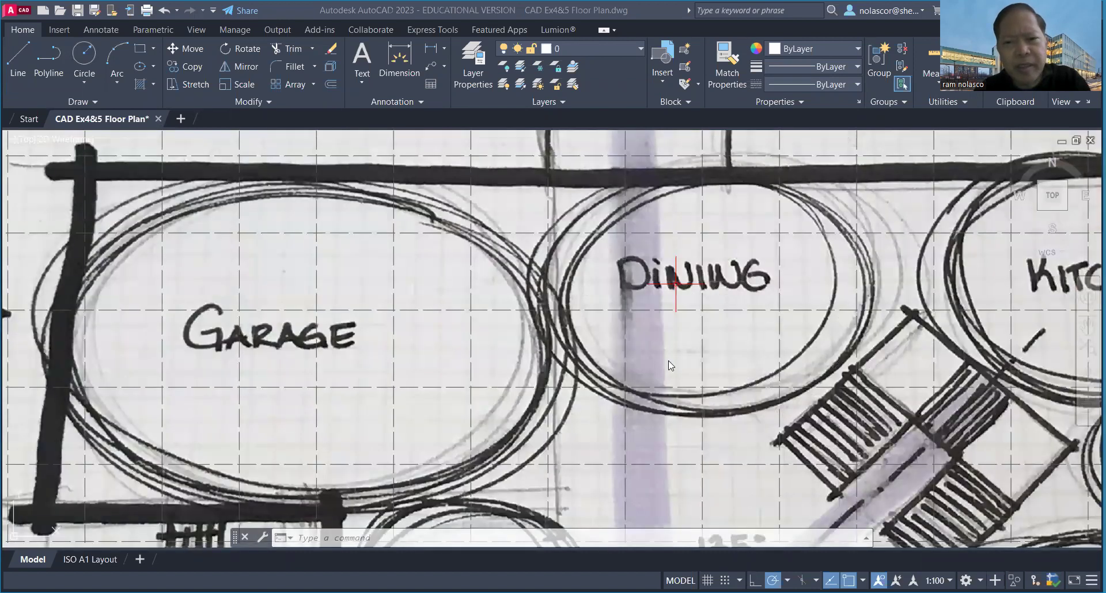
pyautogui.scroll(-3, 672, 365)
pyautogui.scroll(-2, 542, 378)
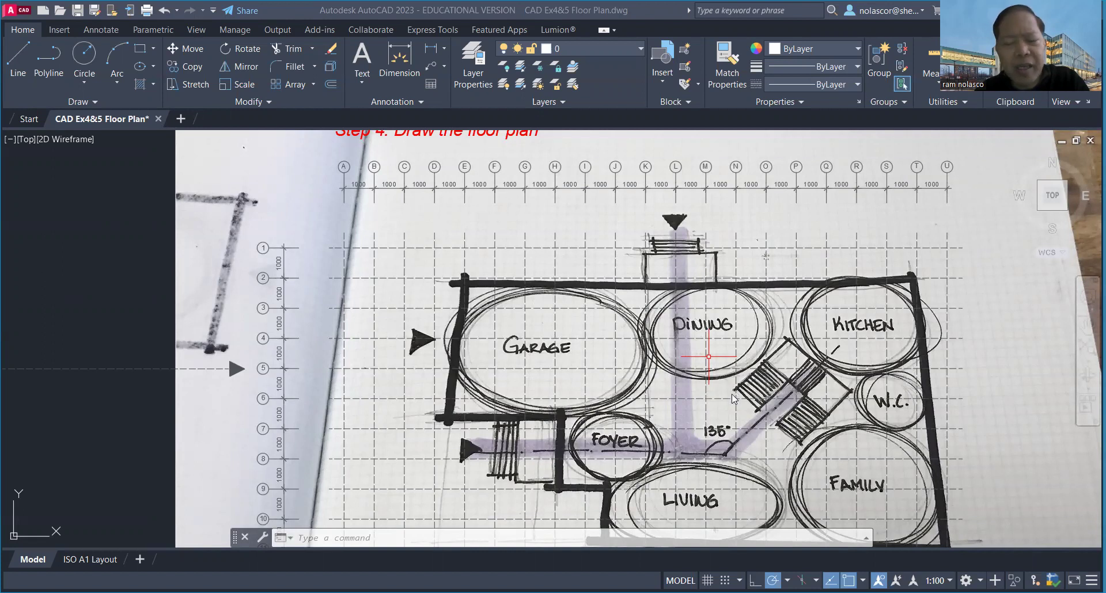
pyautogui.click(708, 356)
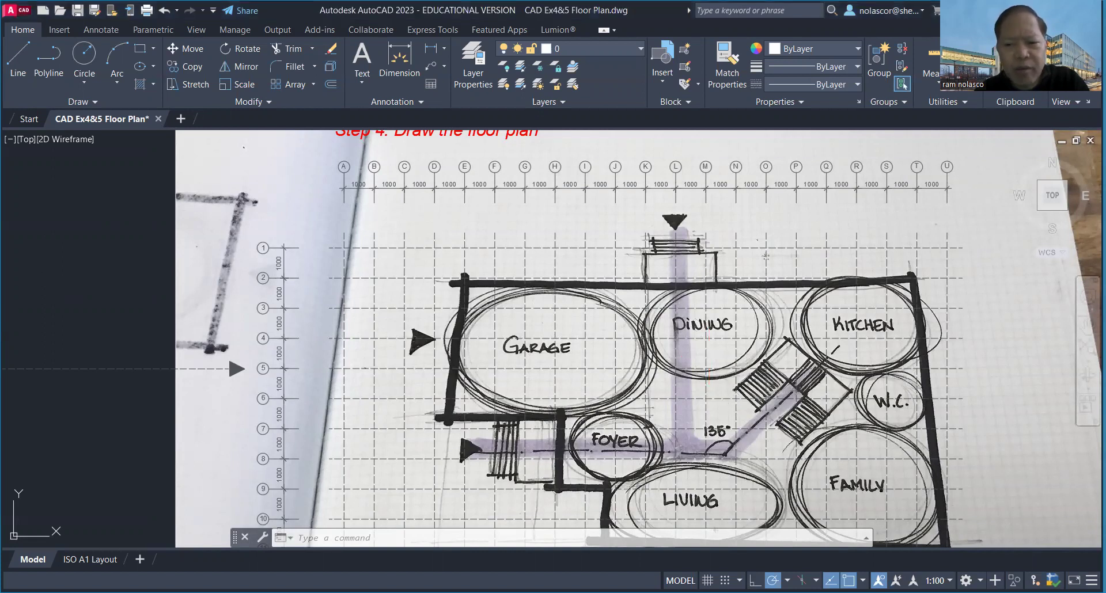
# Step: Draw the closed stepped house outline with lines through grid intersections U11, I11, I9, A9, A2 and U2
pyautogui.moveTo(722, 421)
pyautogui.mouseDown(button='middle')
pyautogui.moveTo(696, 308)
pyautogui.moveTo(688, 372)
pyautogui.mouseUp(button='middle')
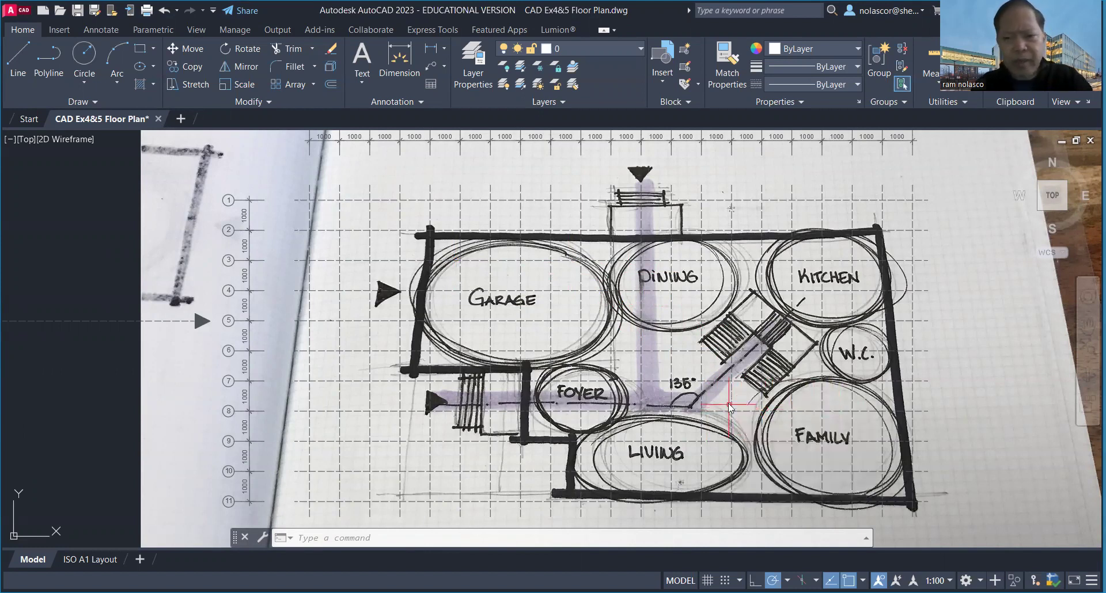
pyautogui.write('l')
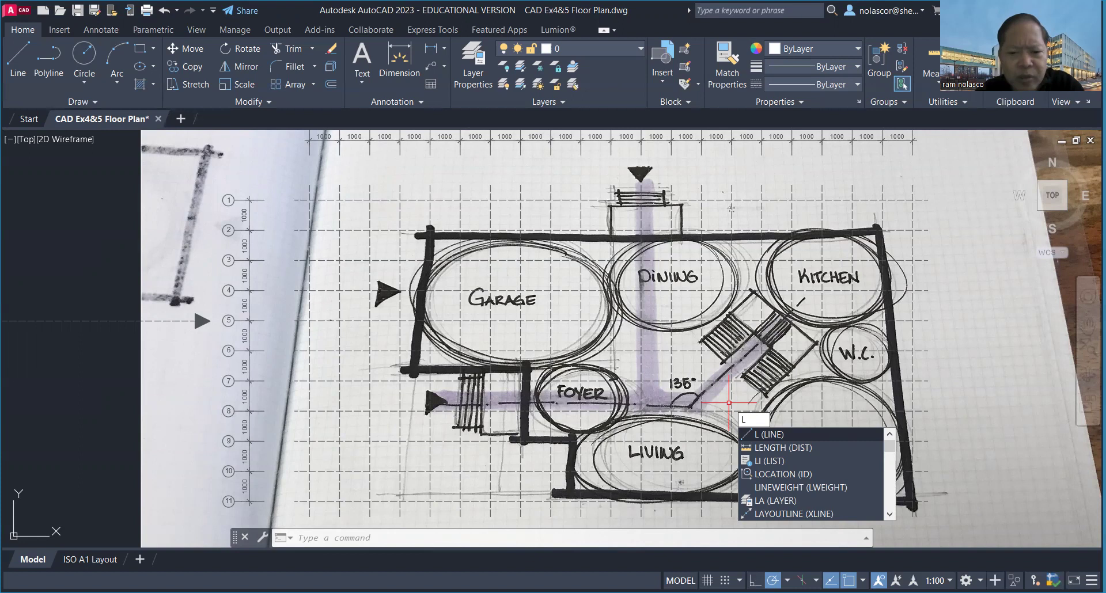
pyautogui.press('Return')
pyautogui.click(911, 503)
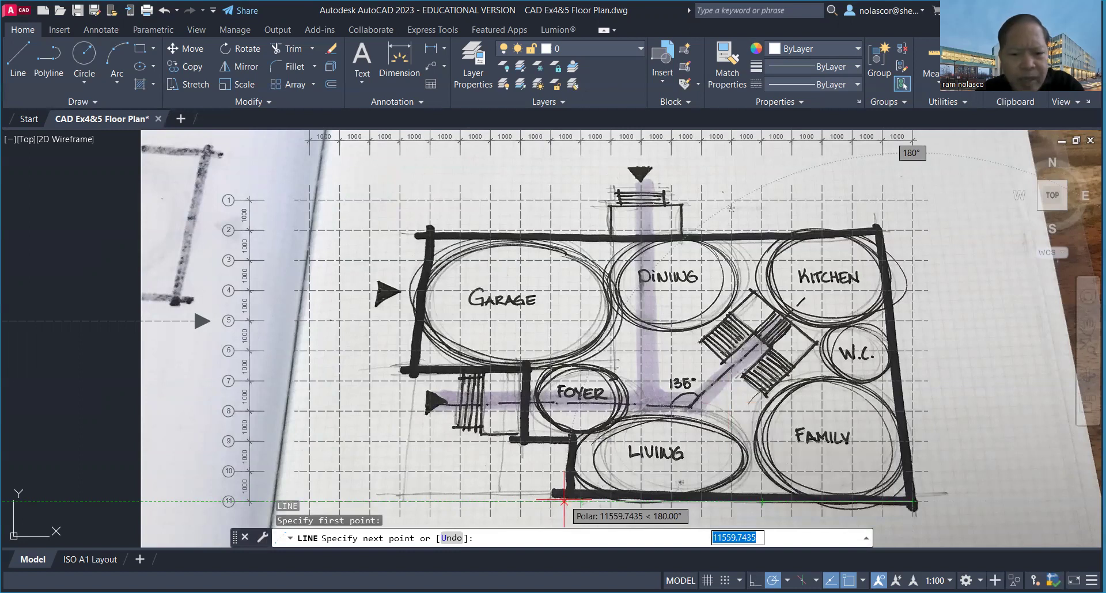
pyautogui.click(564, 501)
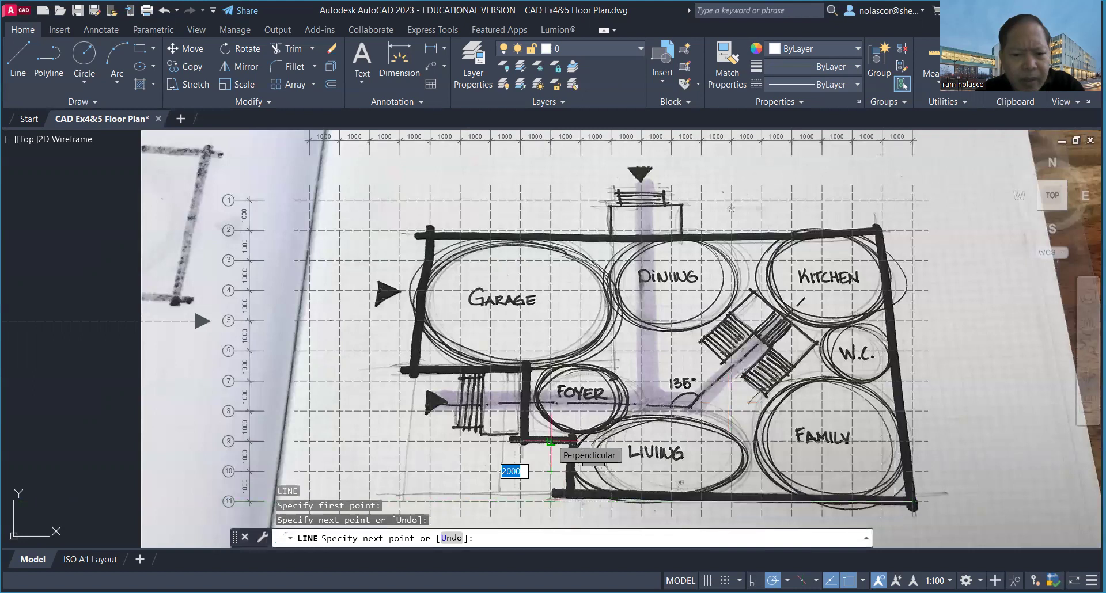
pyautogui.click(552, 468)
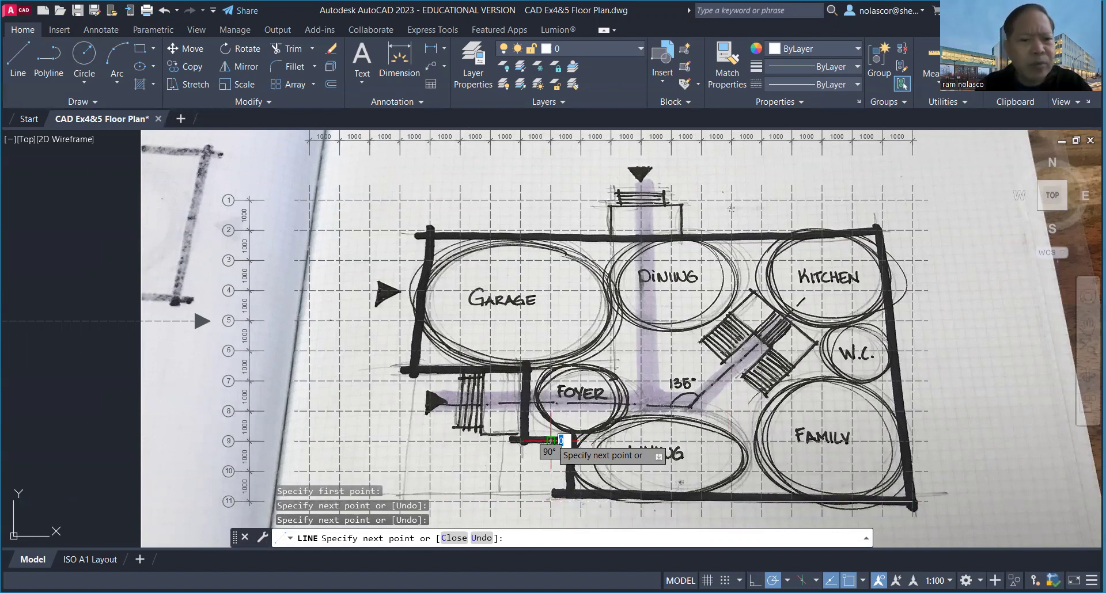
pyautogui.click(310, 441)
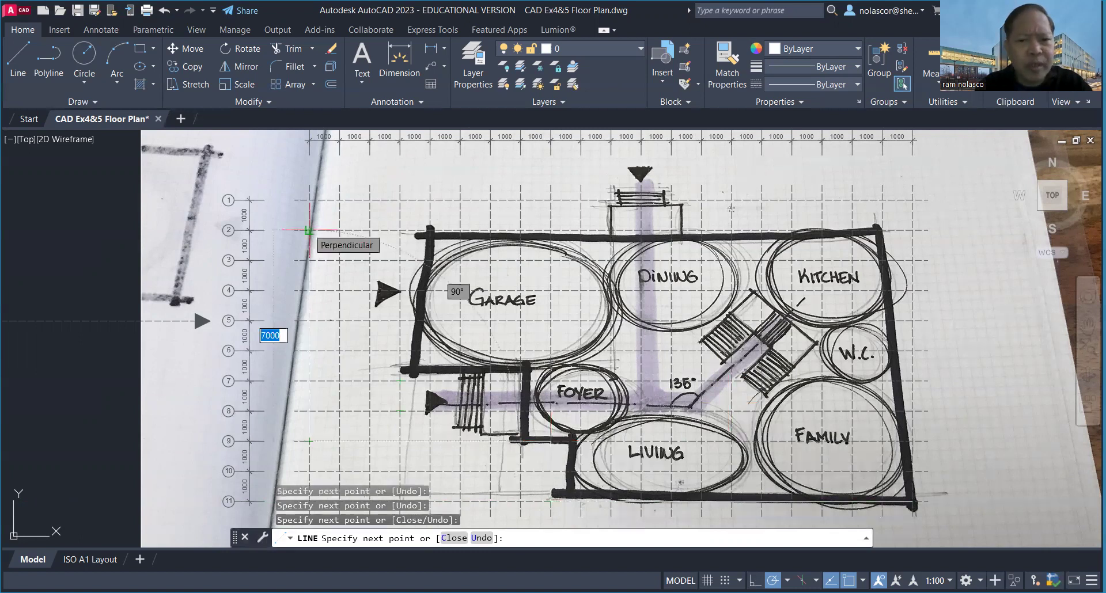
pyautogui.click(310, 230)
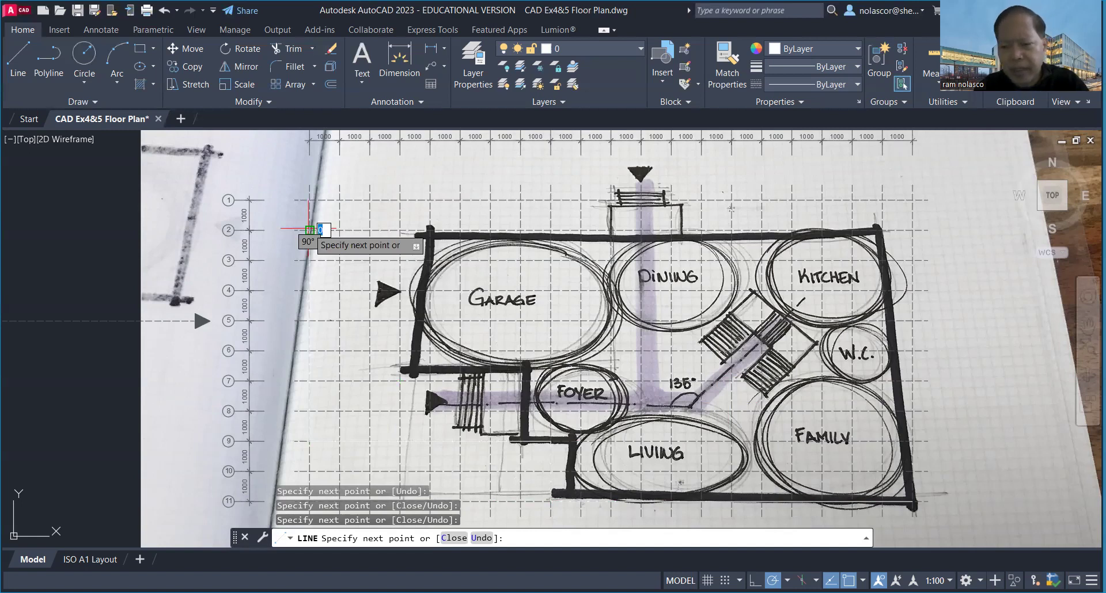
pyautogui.click(913, 230)
pyautogui.click(913, 502)
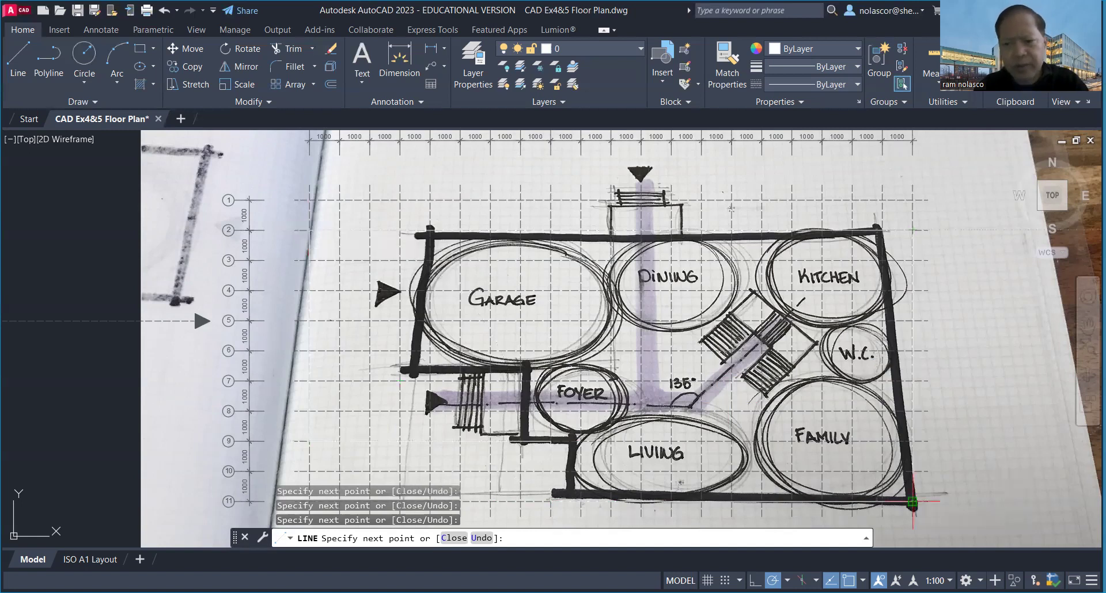
pyautogui.press('Escape')
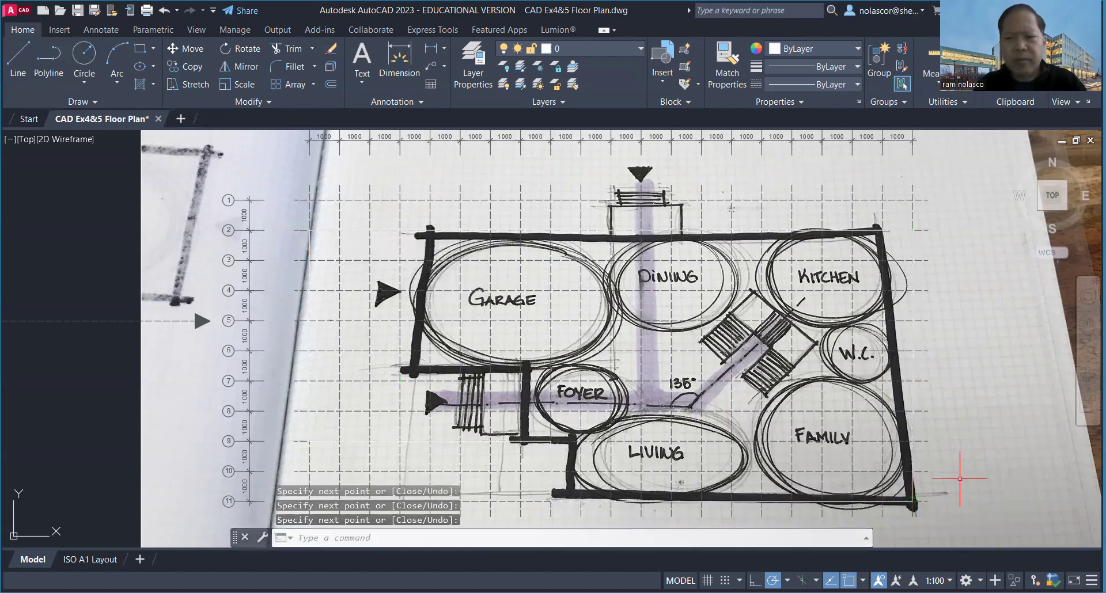
# Step: Change the colour of all the house outline lines to red
pyautogui.scroll(-4, 957, 466)
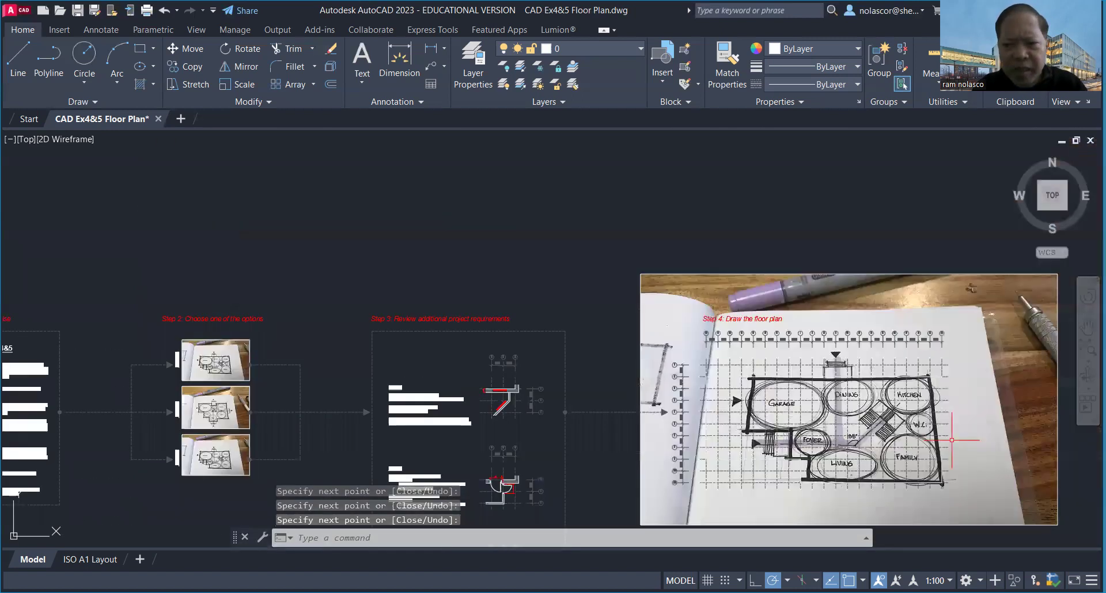
pyautogui.moveTo(952, 440)
pyautogui.mouseDown(button='middle')
pyautogui.moveTo(781, 368)
pyautogui.moveTo(808, 353)
pyautogui.moveTo(756, 355)
pyautogui.mouseUp(button='middle')
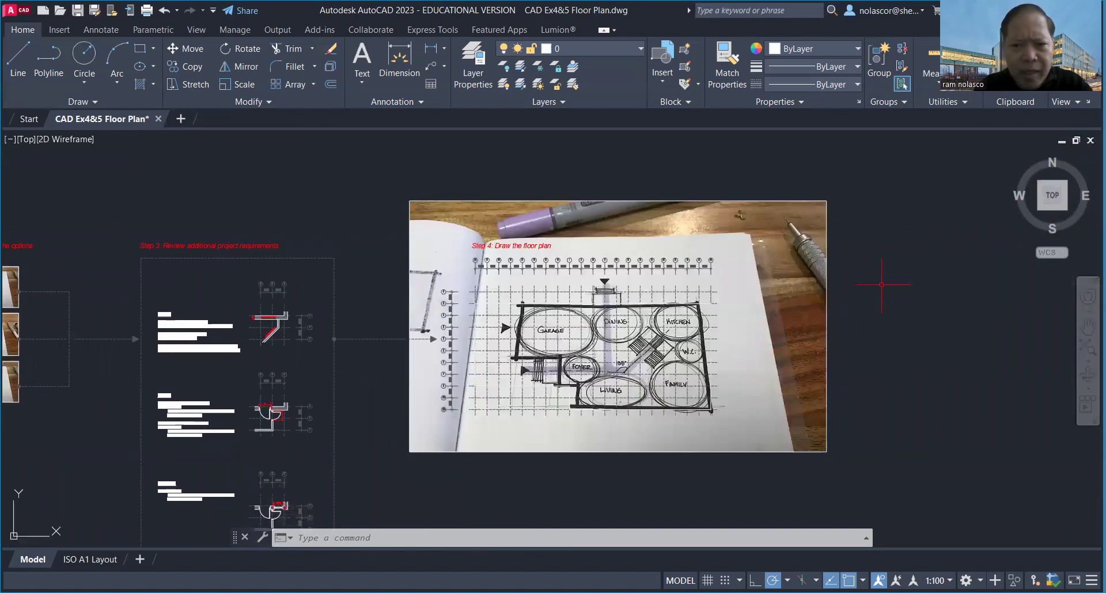
pyautogui.click(630, 46)
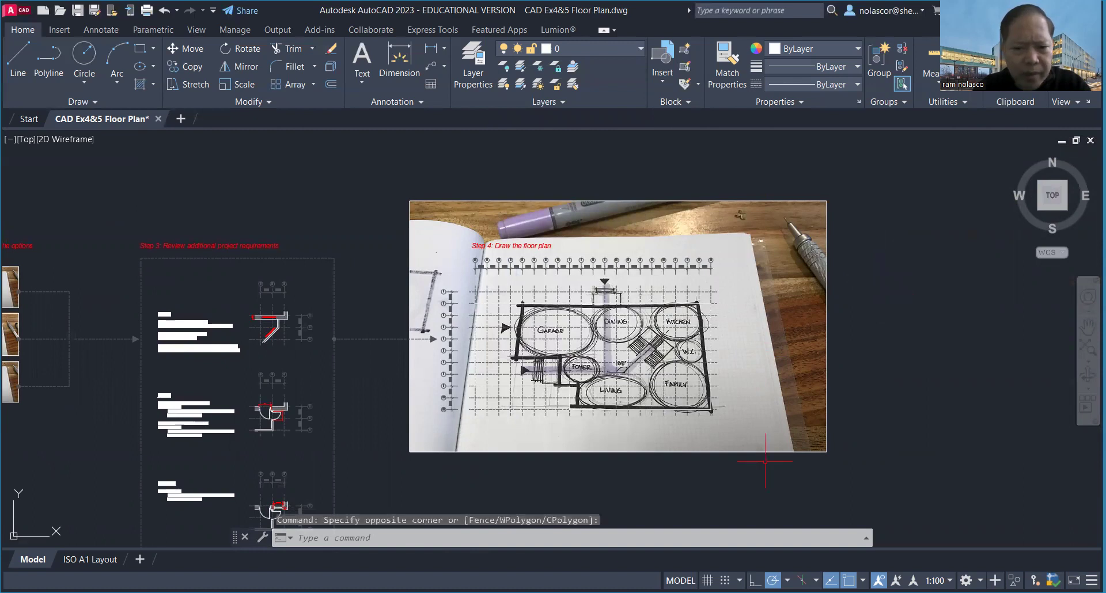
pyautogui.doubleClick(879, 274)
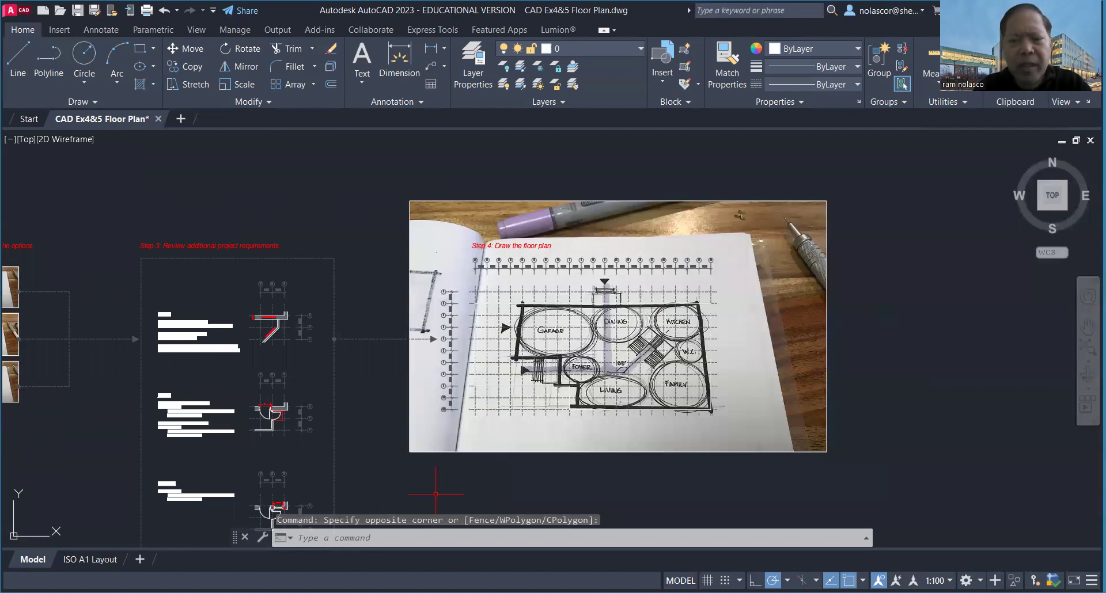
pyautogui.click(435, 495)
pyautogui.click(852, 167)
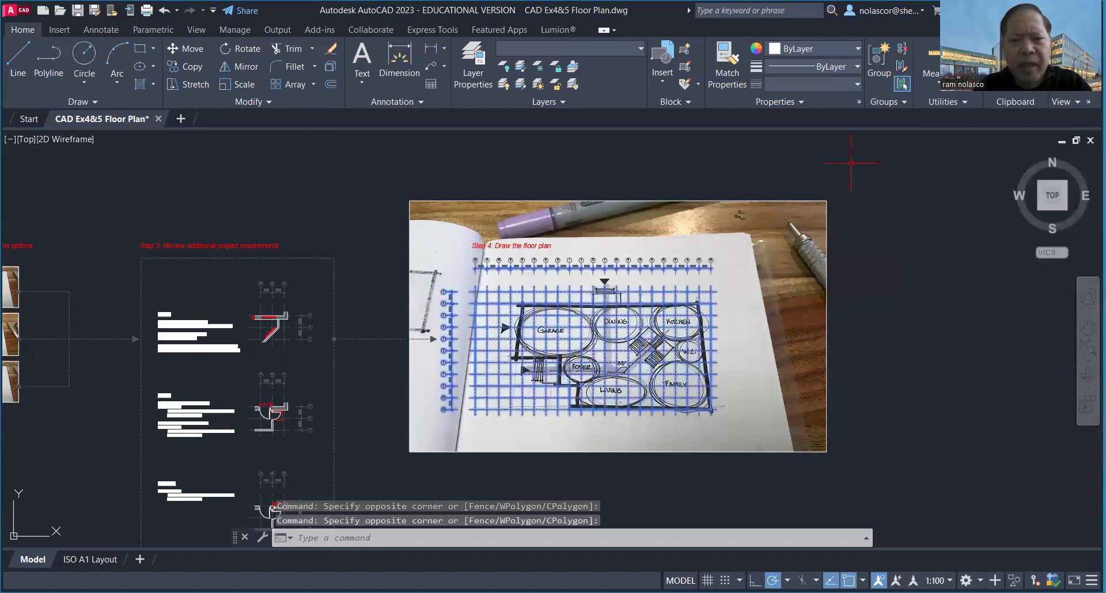
pyautogui.click(834, 51)
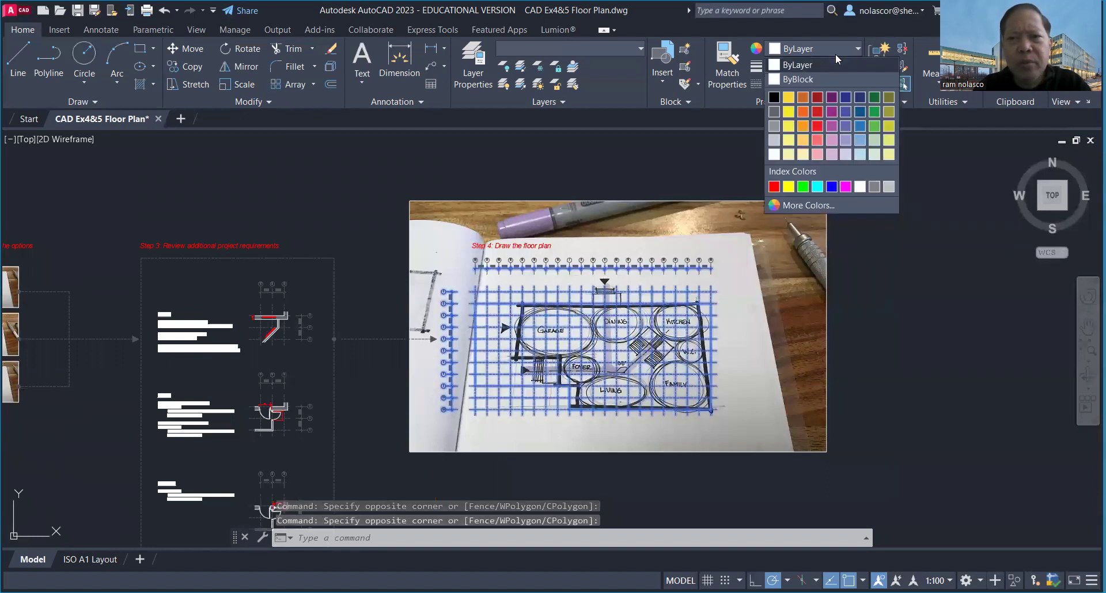
pyautogui.click(775, 186)
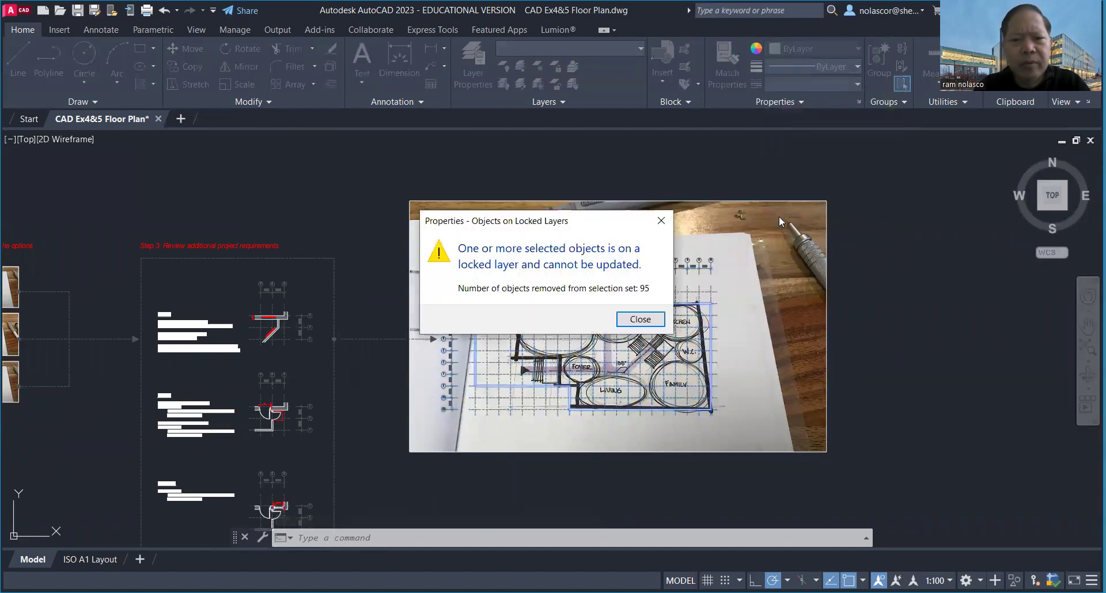
pyautogui.click(640, 320)
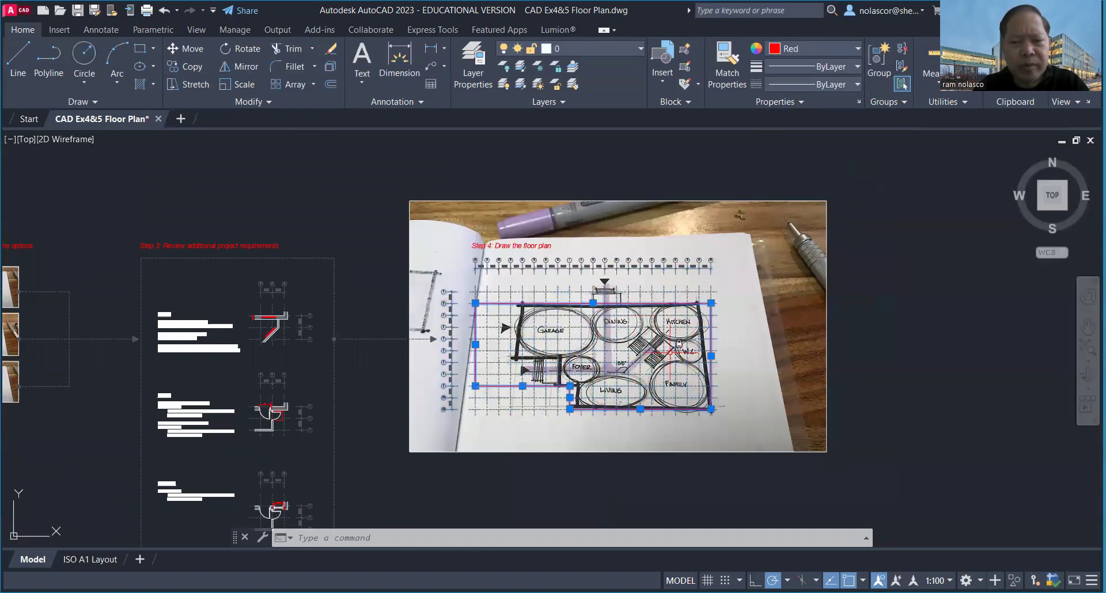
pyautogui.click(755, 385)
pyautogui.press('Escape')
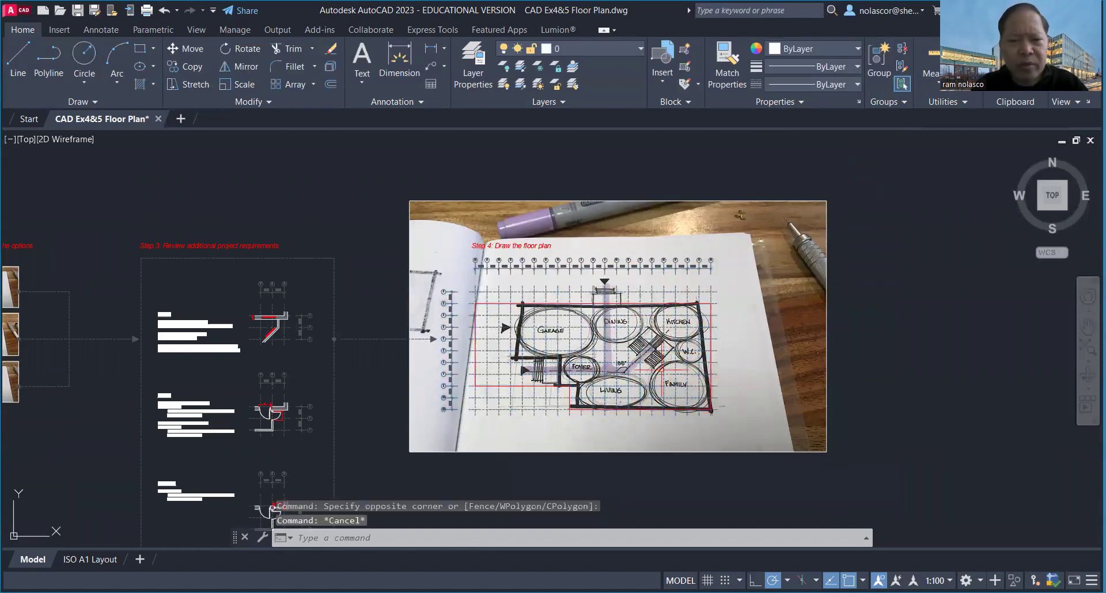
# Step: Draw a 20000 mm horizontal line along gridline 5 from gridline U to gridline A
pyautogui.scroll(2, 642, 345)
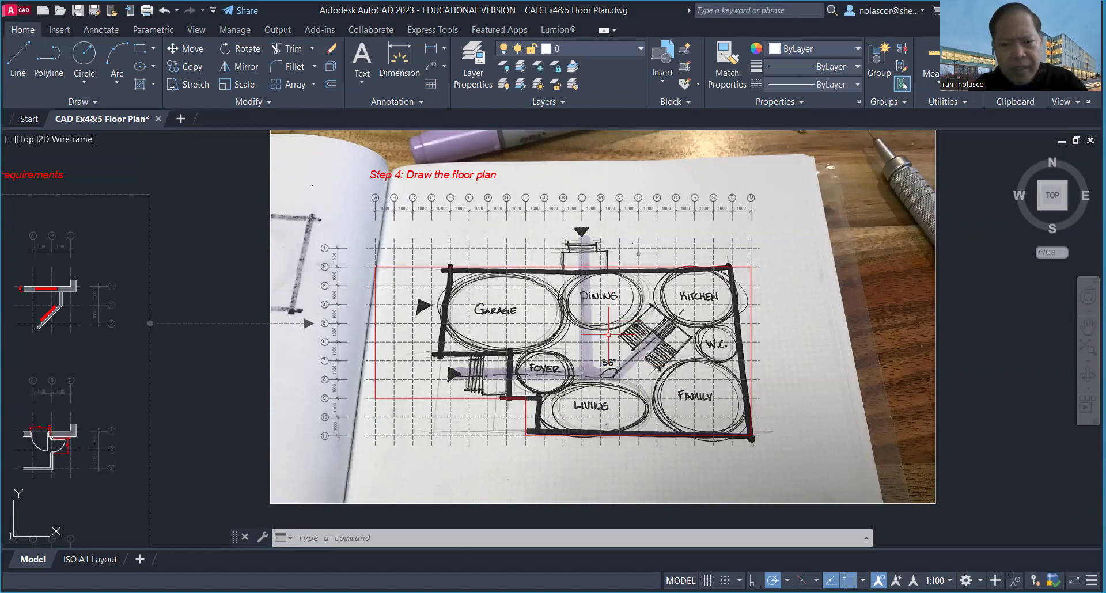
pyautogui.write('l')
pyautogui.press('Return')
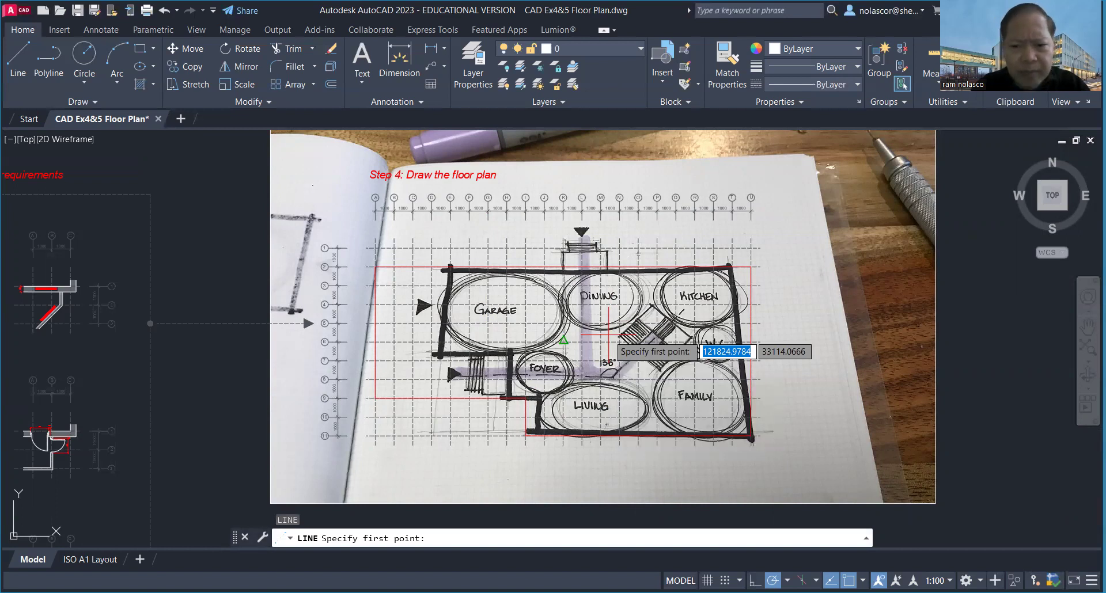
pyautogui.click(750, 324)
pyautogui.write('20000')
pyautogui.press('Return')
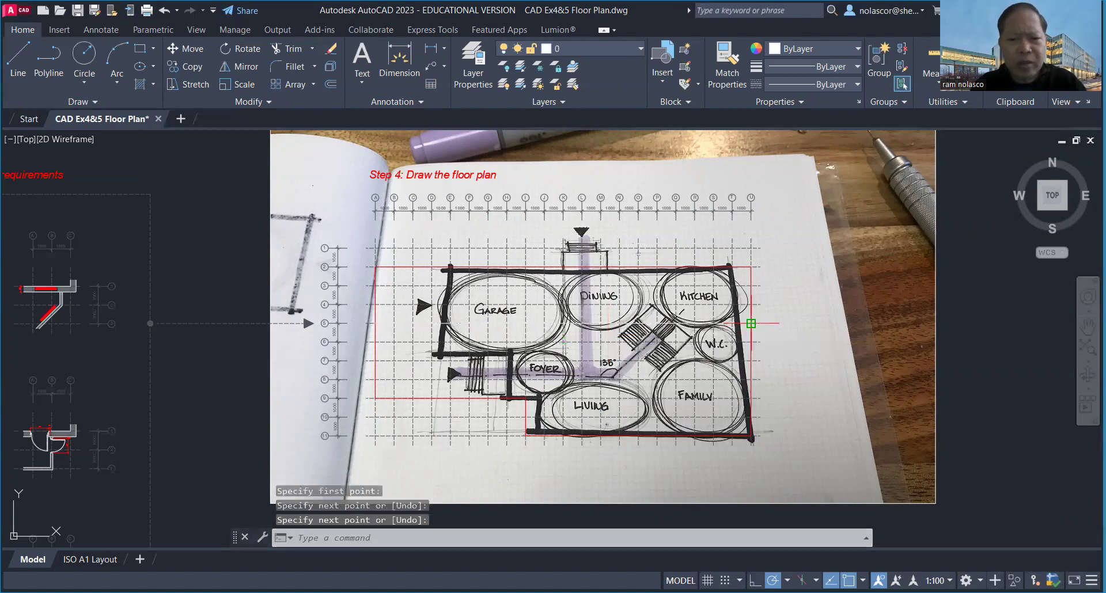
pyautogui.press('Return')
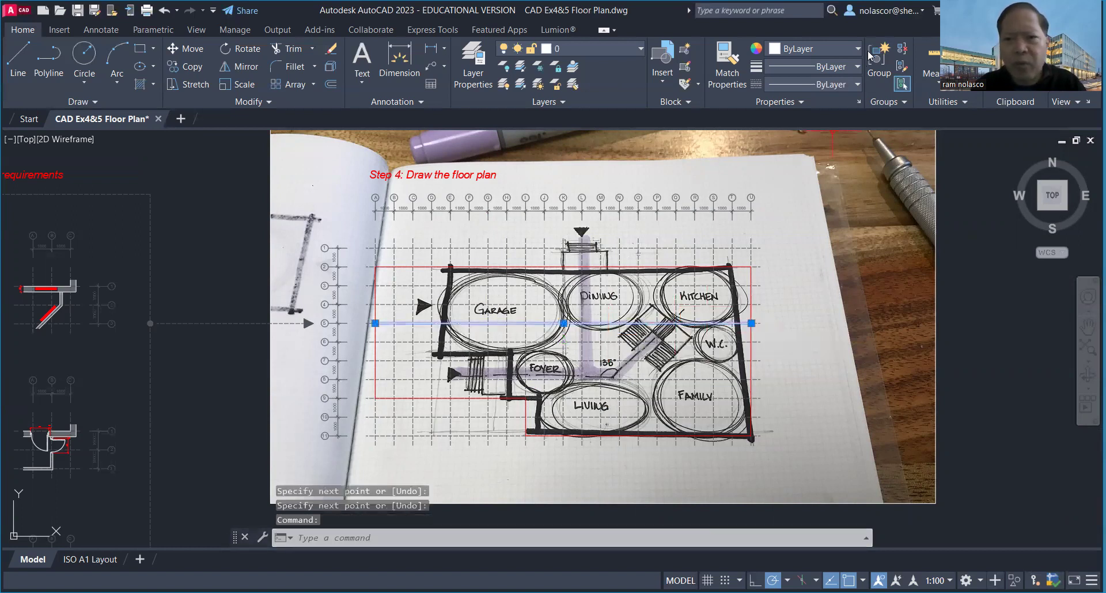
# Step: Change the colour of the line on gridline 5 to red
pyautogui.click(845, 51)
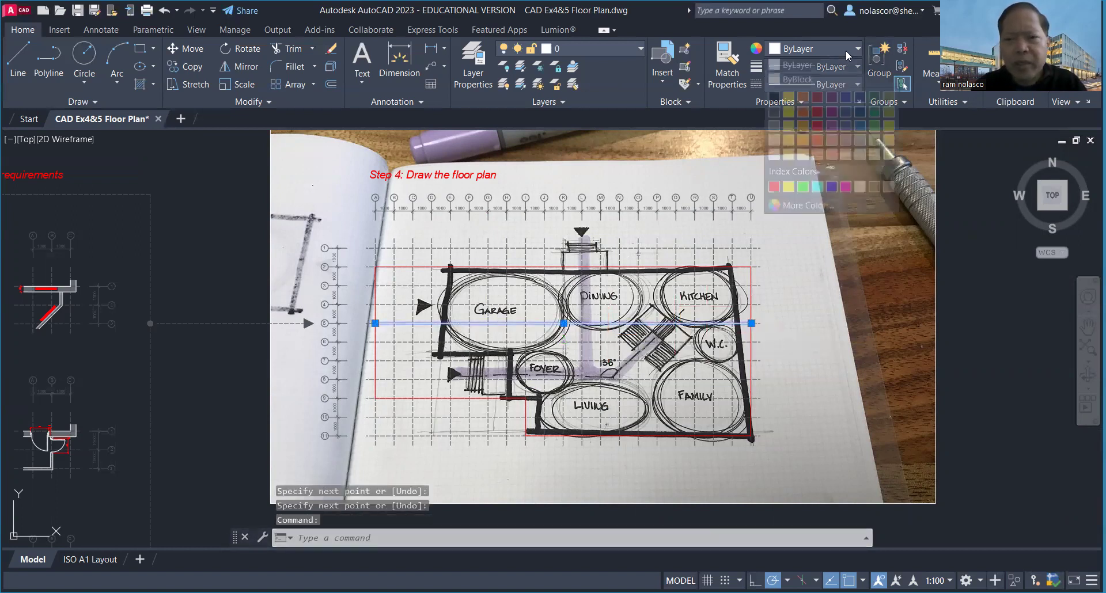
pyautogui.click(774, 186)
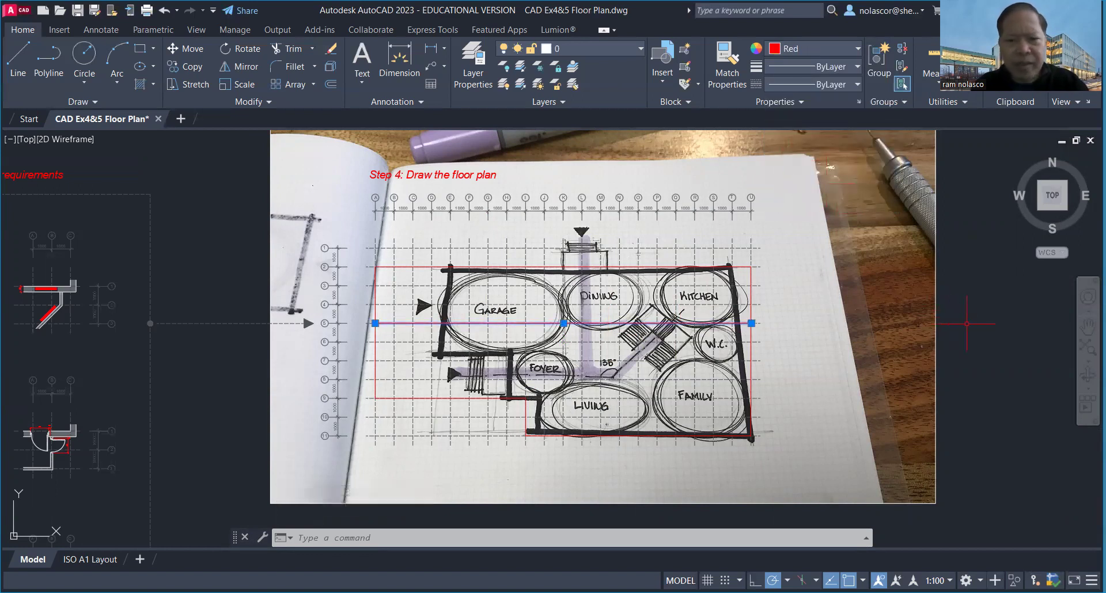
pyautogui.press('Escape')
# Step: Set the current drawing colour for new objects to red
pyautogui.click(835, 51)
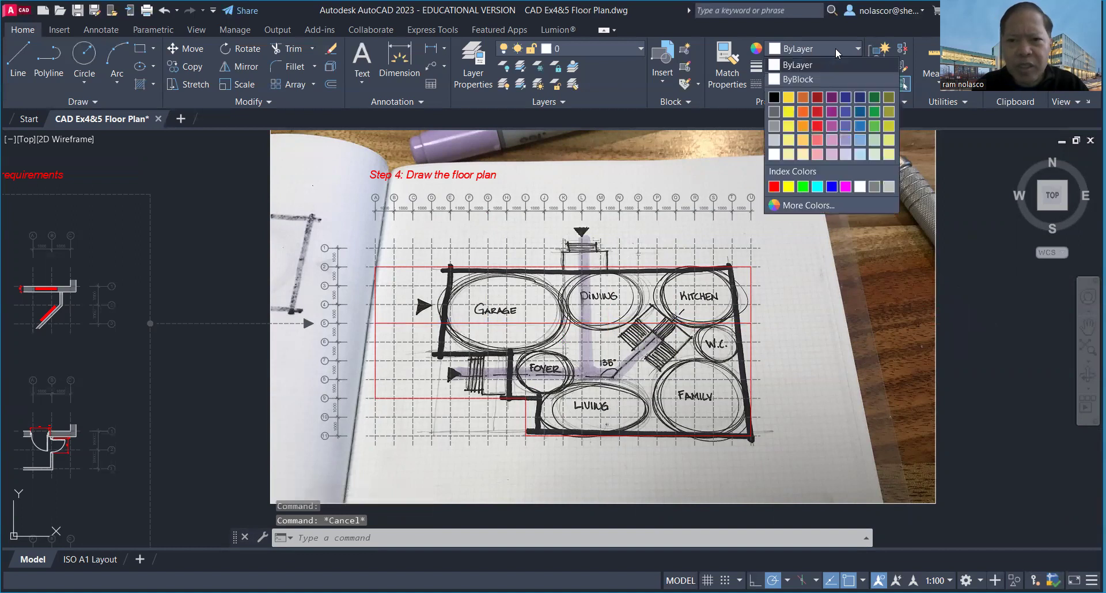
pyautogui.click(774, 187)
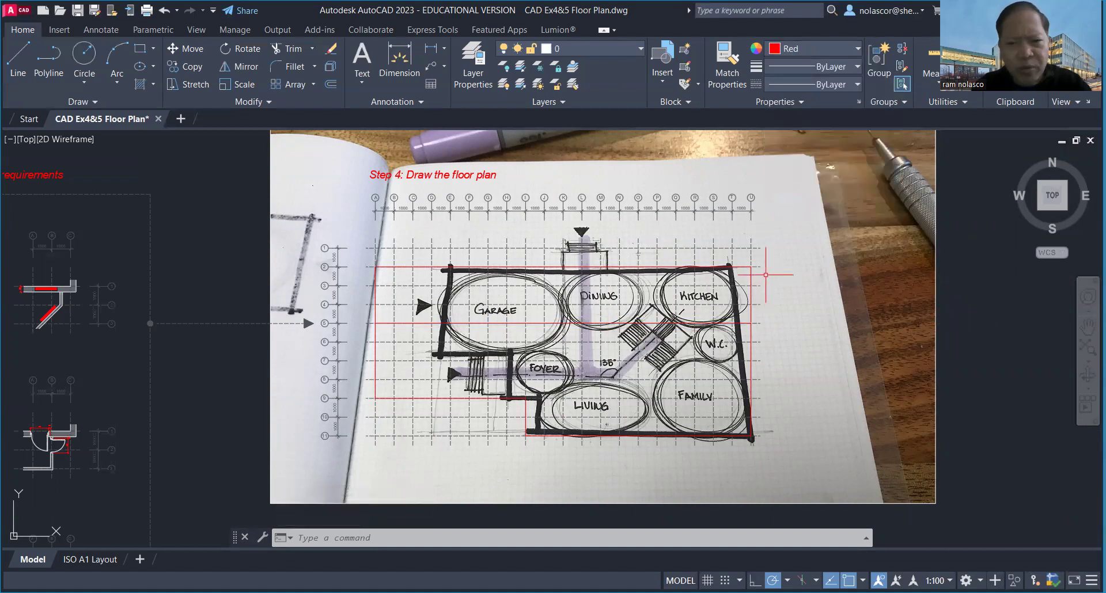
pyautogui.press('Escape')
pyautogui.press('Escape')
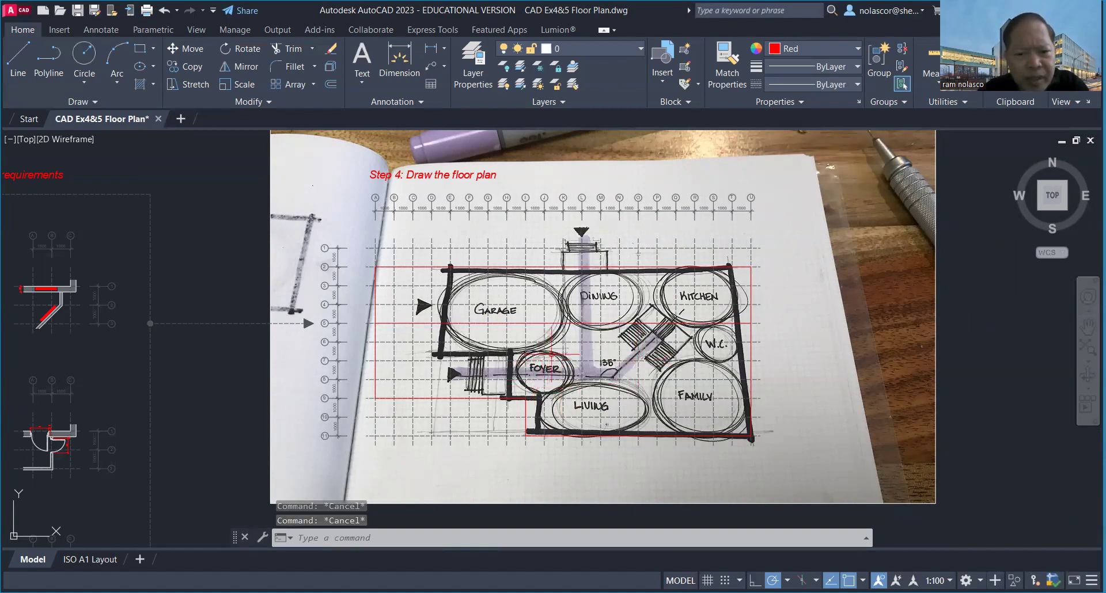
# Step: Draw a horizontal line along gridline 7 across the house outline, between gridlines A and U
pyautogui.moveTo(553, 354); pyautogui.dragTo(657, 330, button='middle')
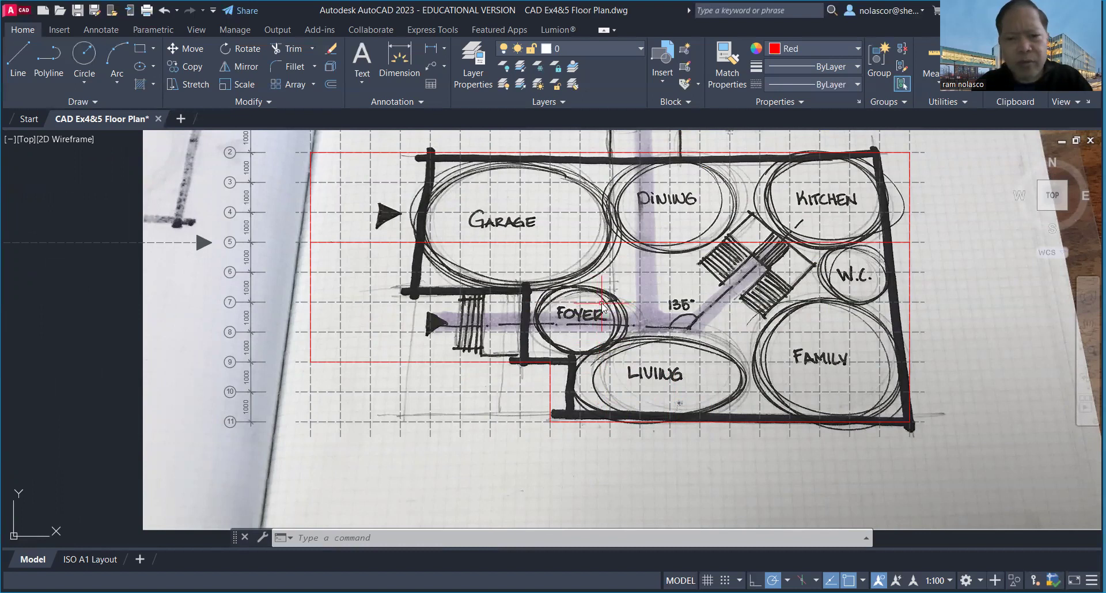
pyautogui.write('L')
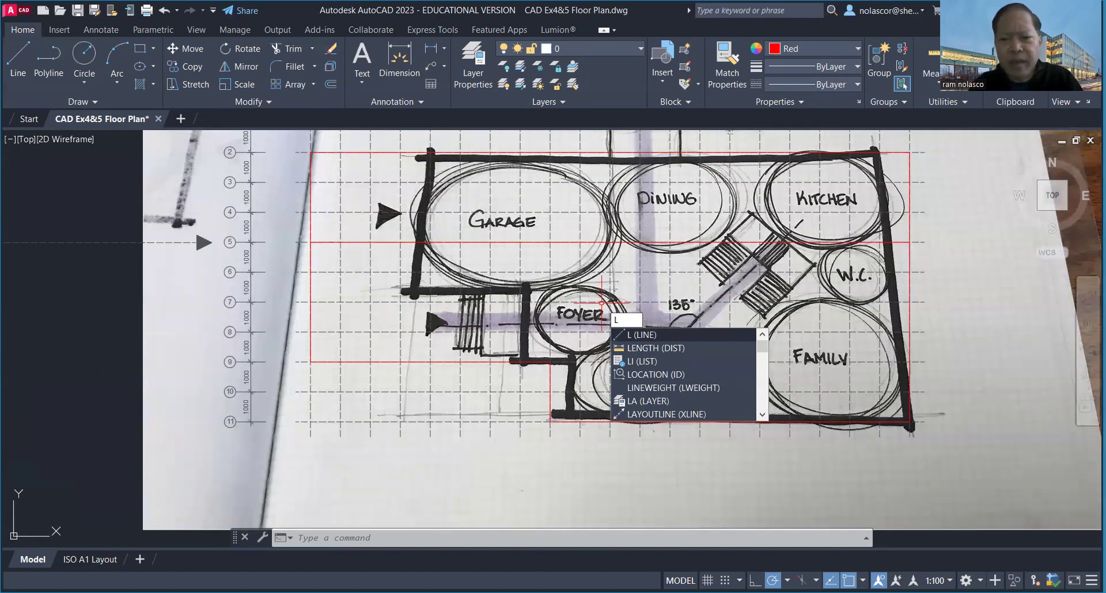
pyautogui.press('Return')
pyautogui.click(602, 302)
pyautogui.click(720, 302)
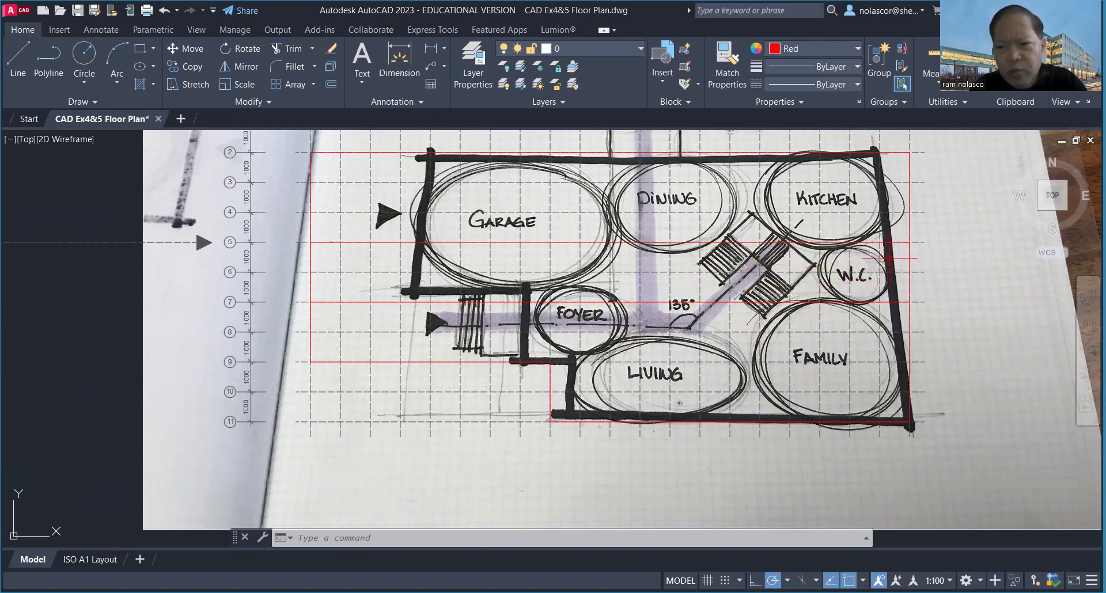
pyautogui.scroll(2, 890, 284)
pyautogui.scroll(2, 894, 252)
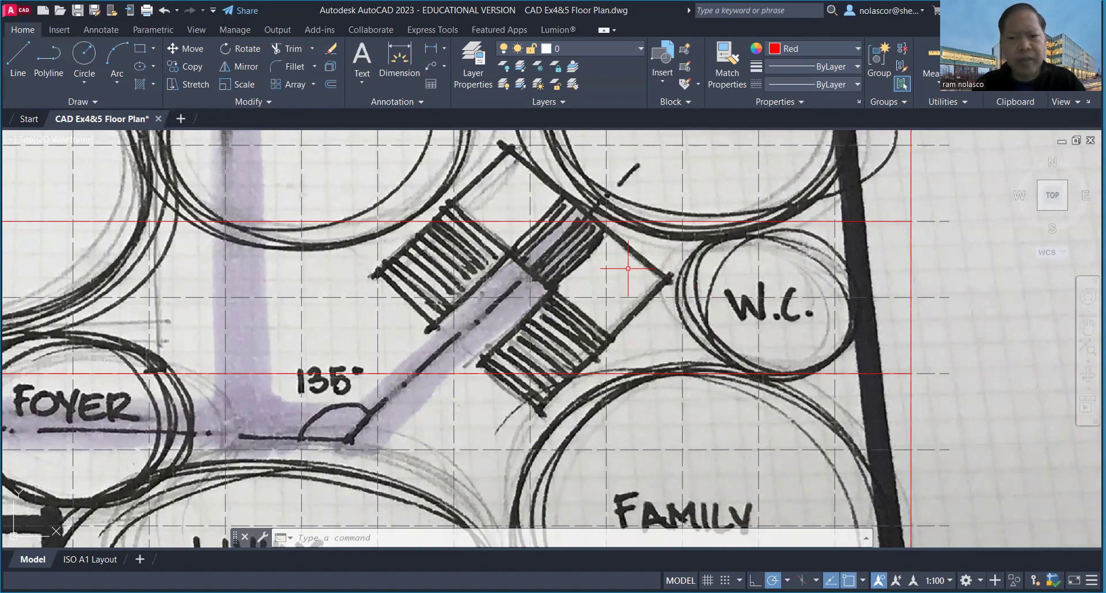
pyautogui.scroll(-4, 746, 342)
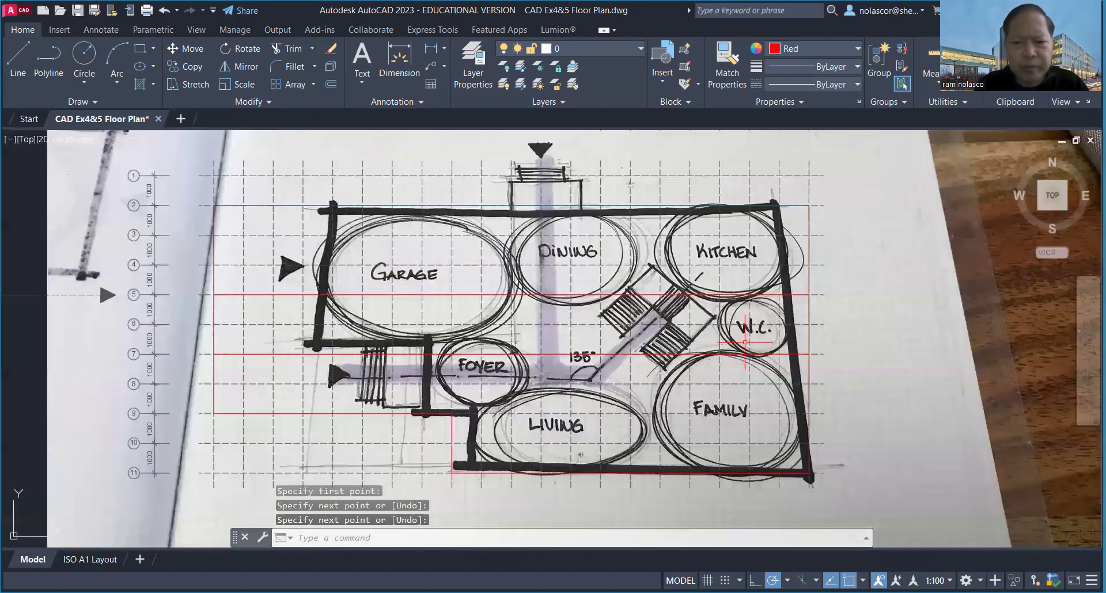
pyautogui.moveTo(745, 343)
pyautogui.mouseDown(button='middle')
pyautogui.moveTo(706, 354)
pyautogui.moveTo(774, 349)
pyautogui.mouseUp(button='middle')
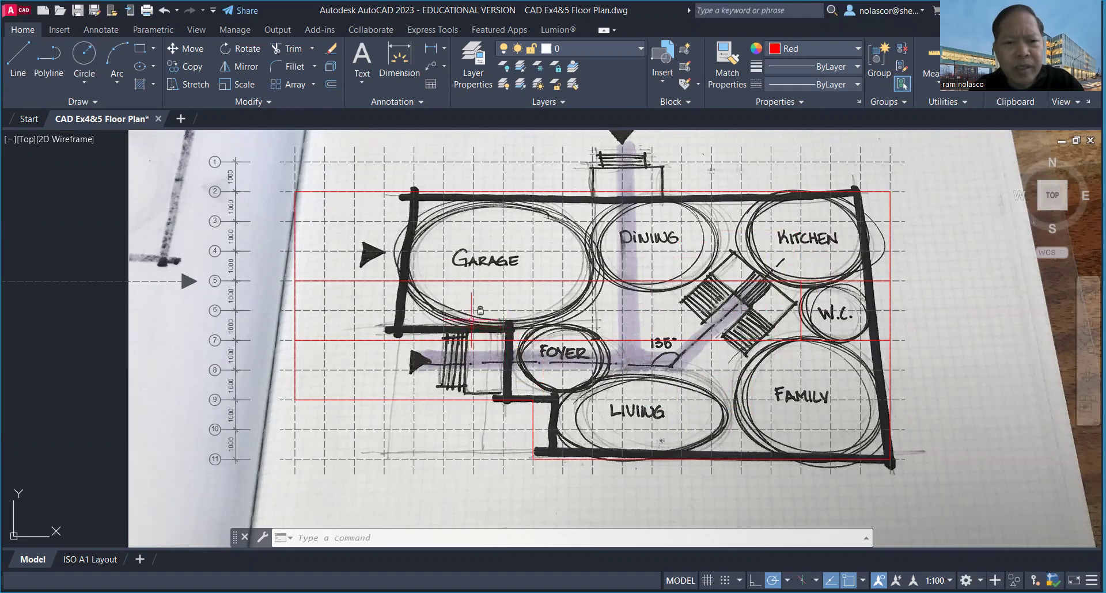
pyautogui.scroll(-2, 442, 301)
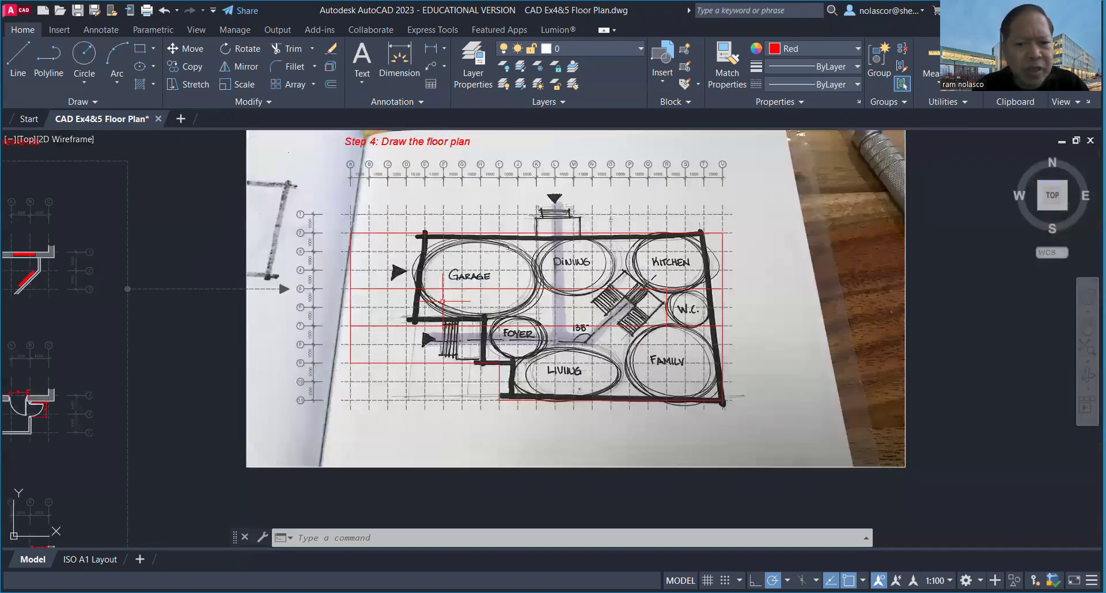
pyautogui.moveTo(452, 298); pyautogui.dragTo(559, 298, button='middle')
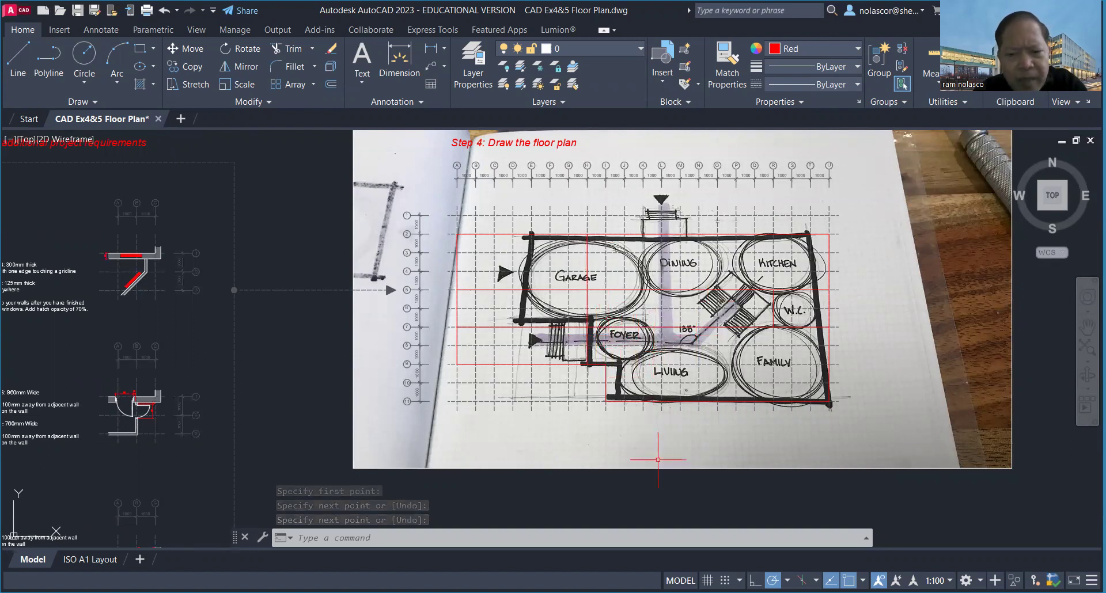
pyautogui.click(658, 451)
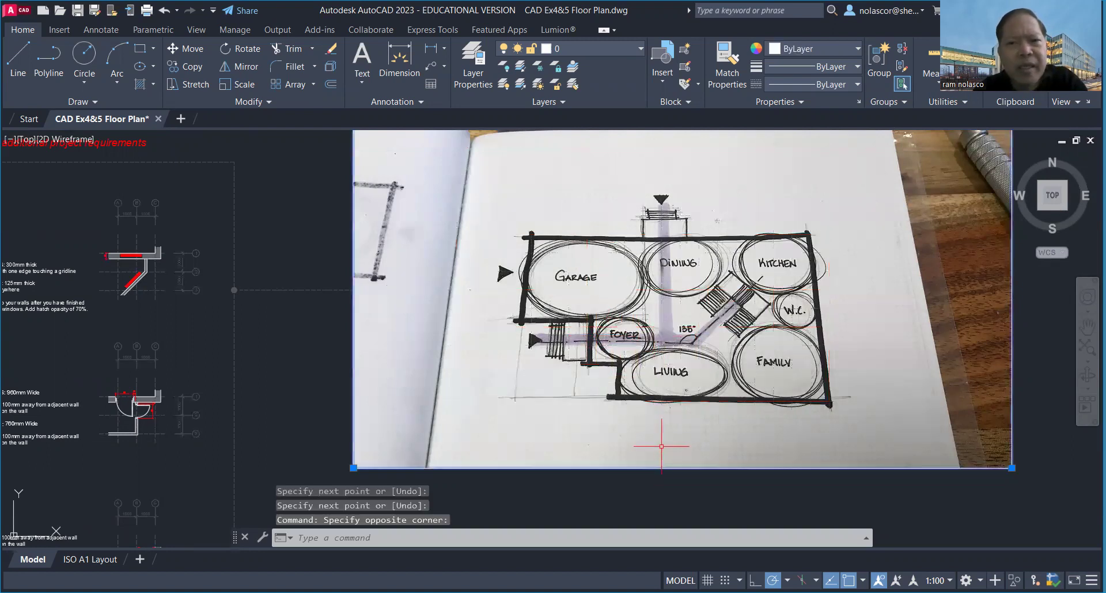
pyautogui.click(638, 50)
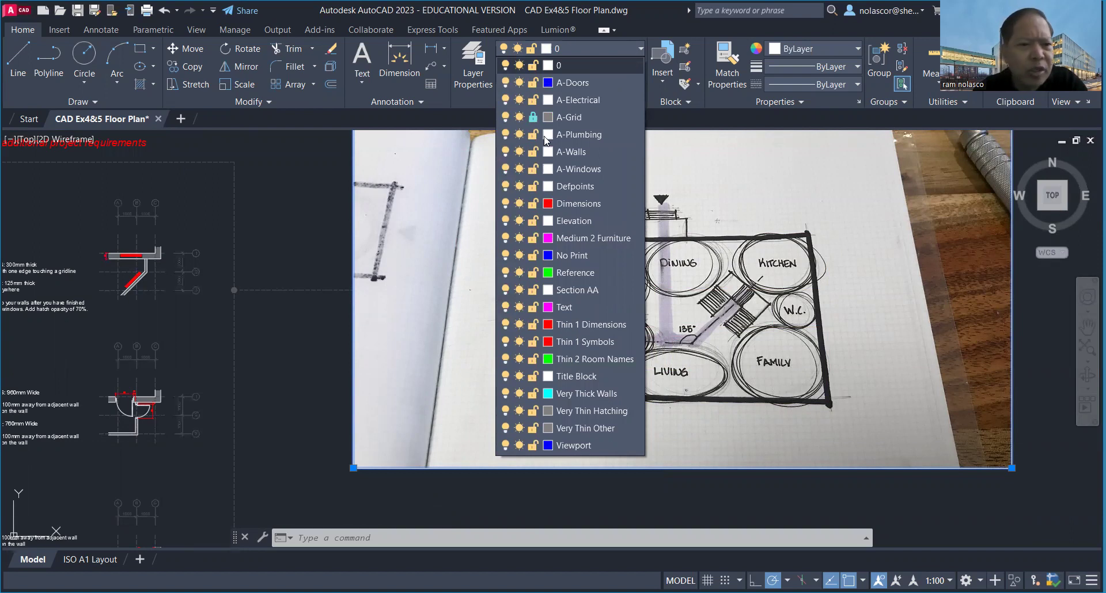
pyautogui.click(335, 219)
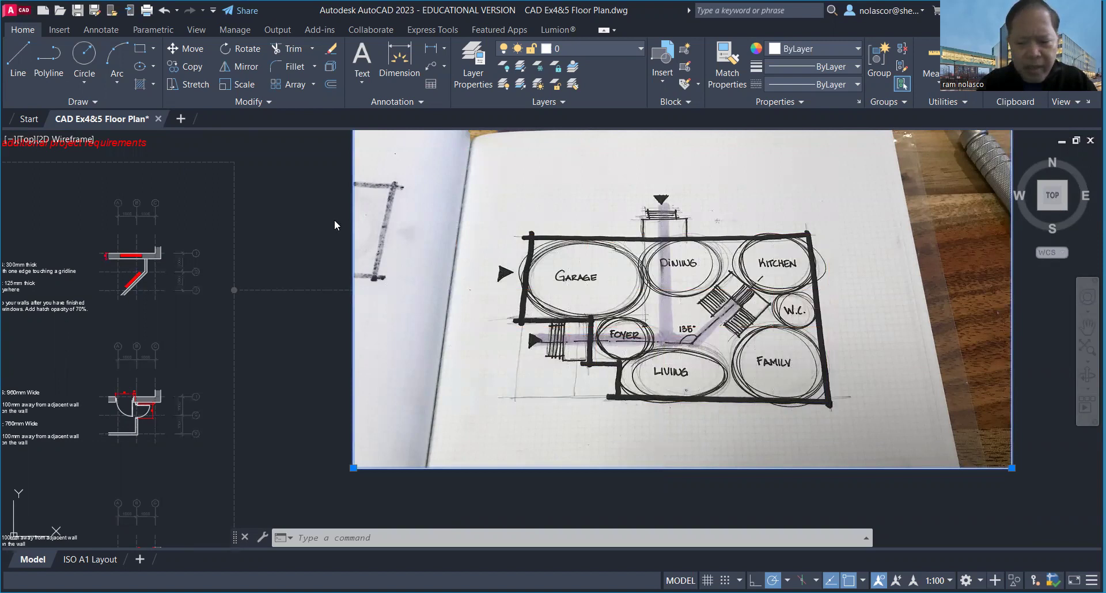
pyautogui.press('Escape')
# Step: Create a new layer named Image
pyautogui.write('la')
pyautogui.press('Return')
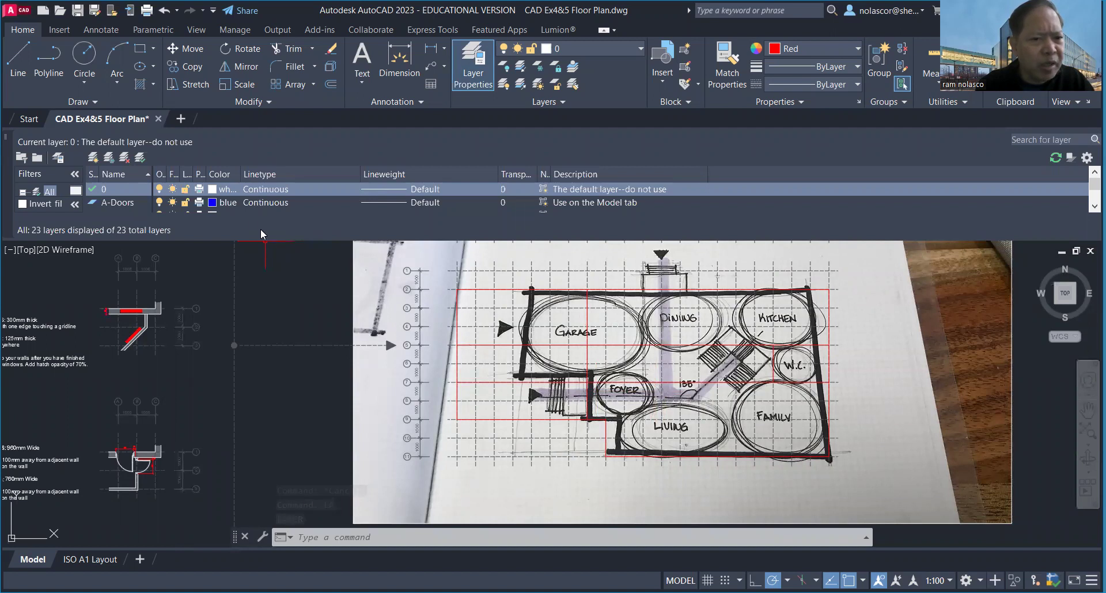
pyautogui.click(92, 160)
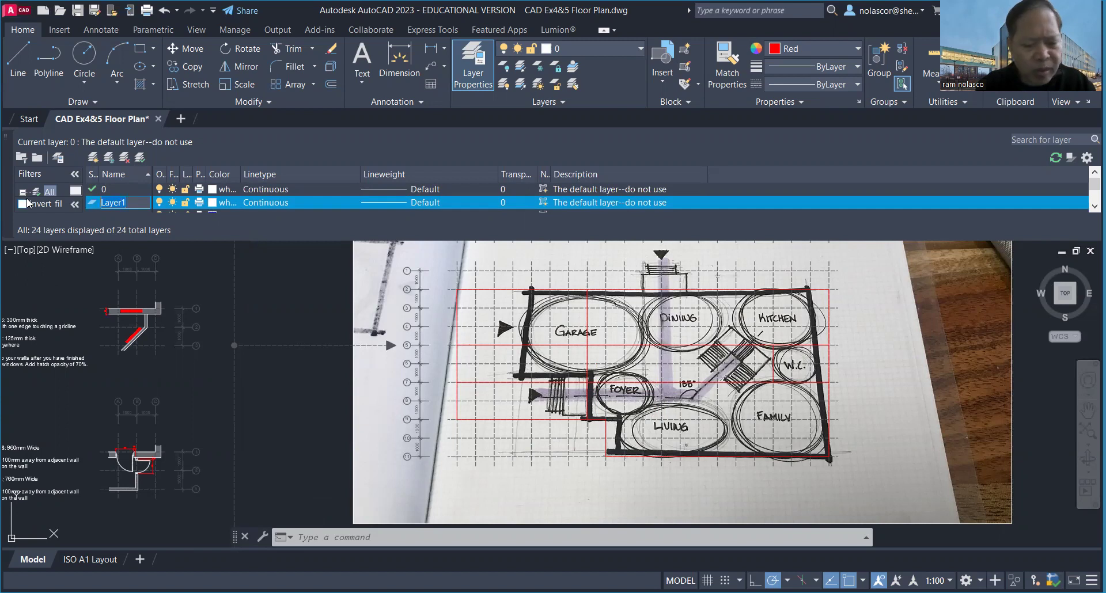
pyautogui.write('Image')
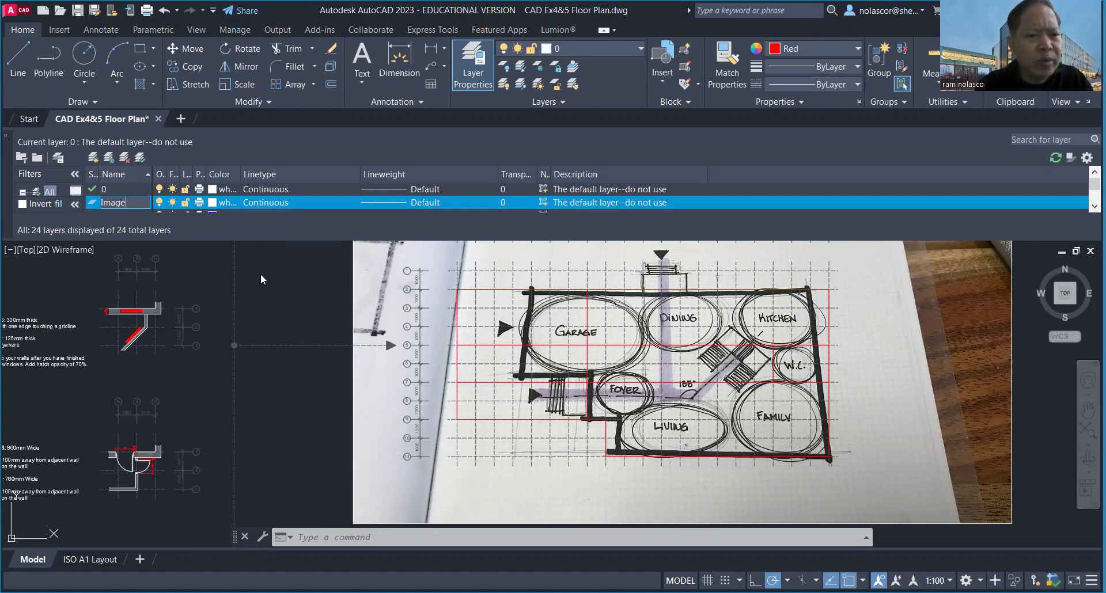
pyautogui.press('Return')
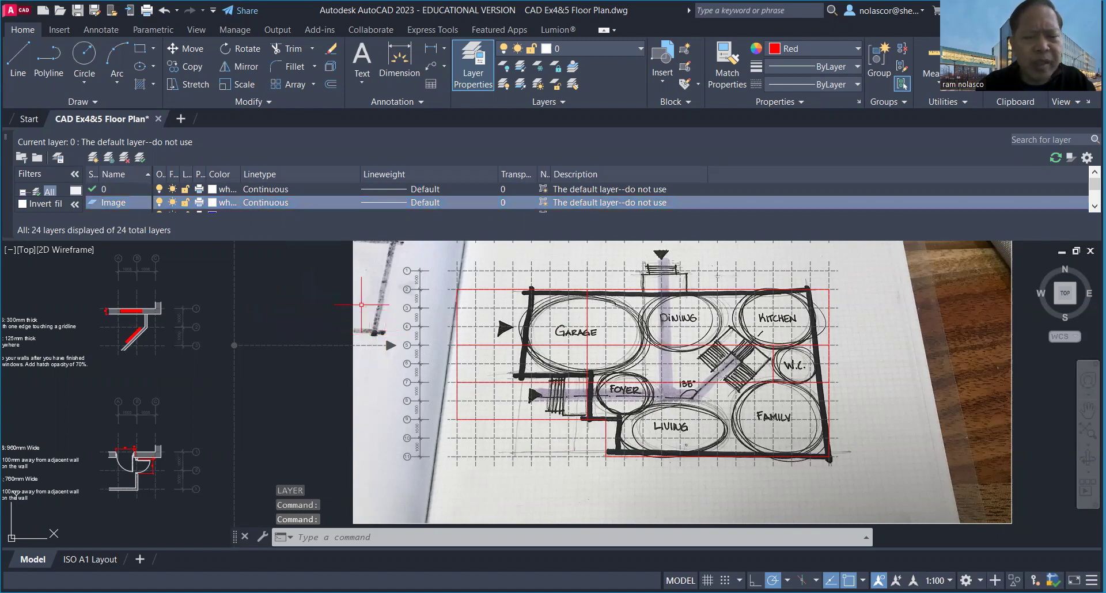
# Step: Move the scanned floor plan sketch onto the Image layer and clear the selection
pyautogui.click(465, 244)
pyautogui.click(626, 53)
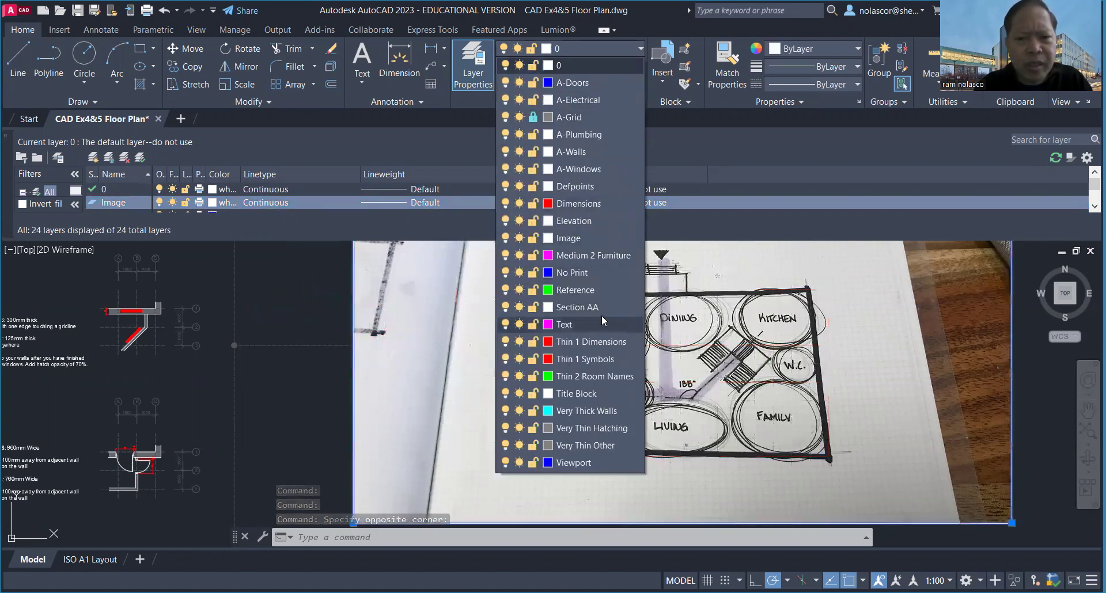
pyautogui.click(568, 238)
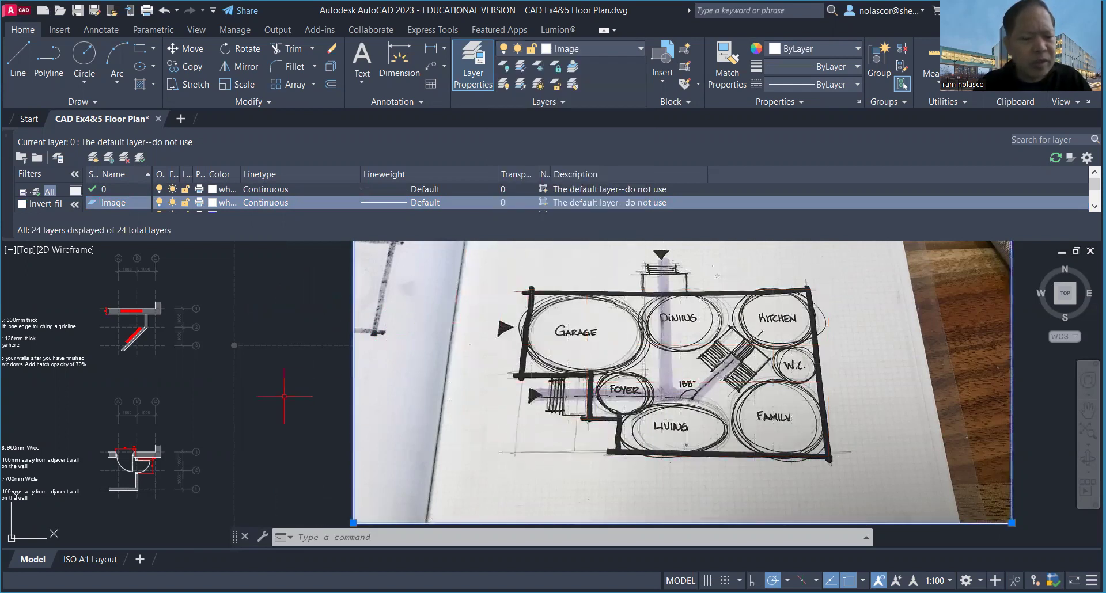
pyautogui.click(285, 397)
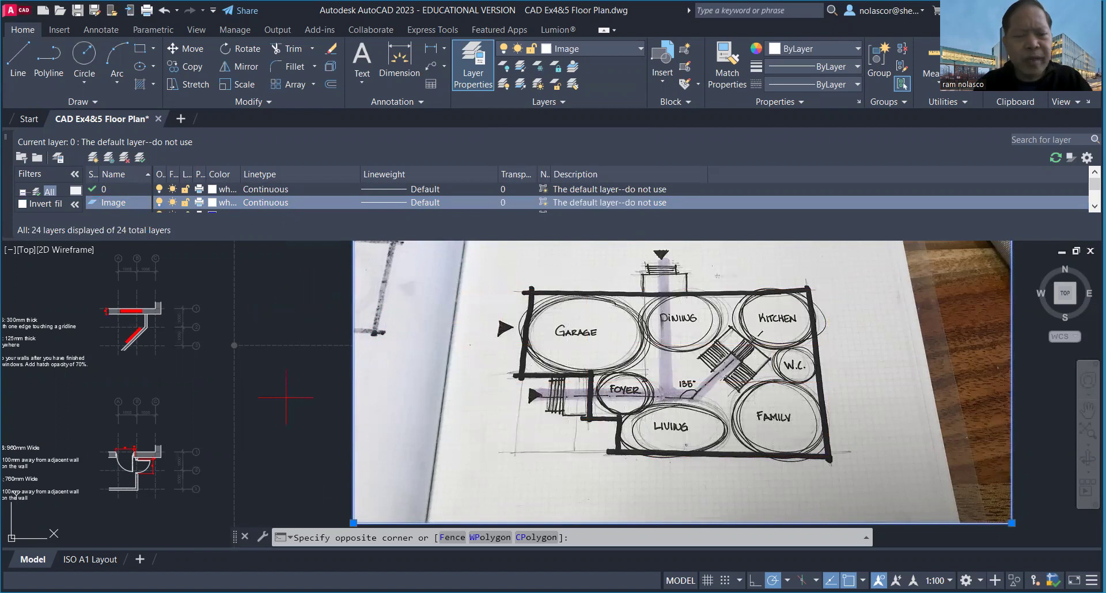
pyautogui.press('Escape')
pyautogui.press('Escape')
pyautogui.press('Escape')
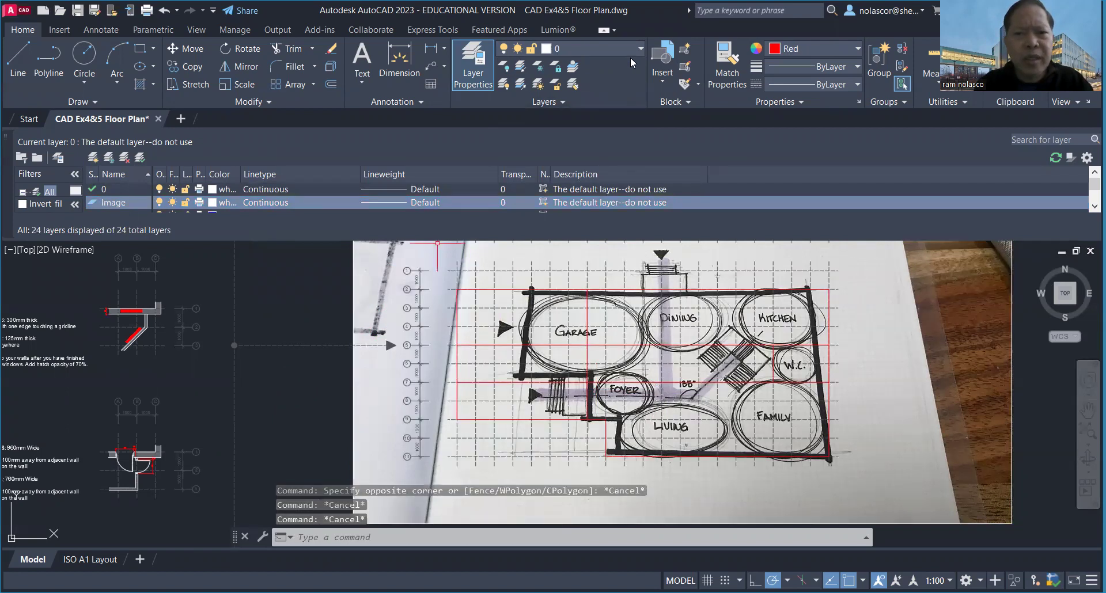
# Step: Turn the Image layer off to check the red lines without the sketch, and turn it back on
pyautogui.click(639, 51)
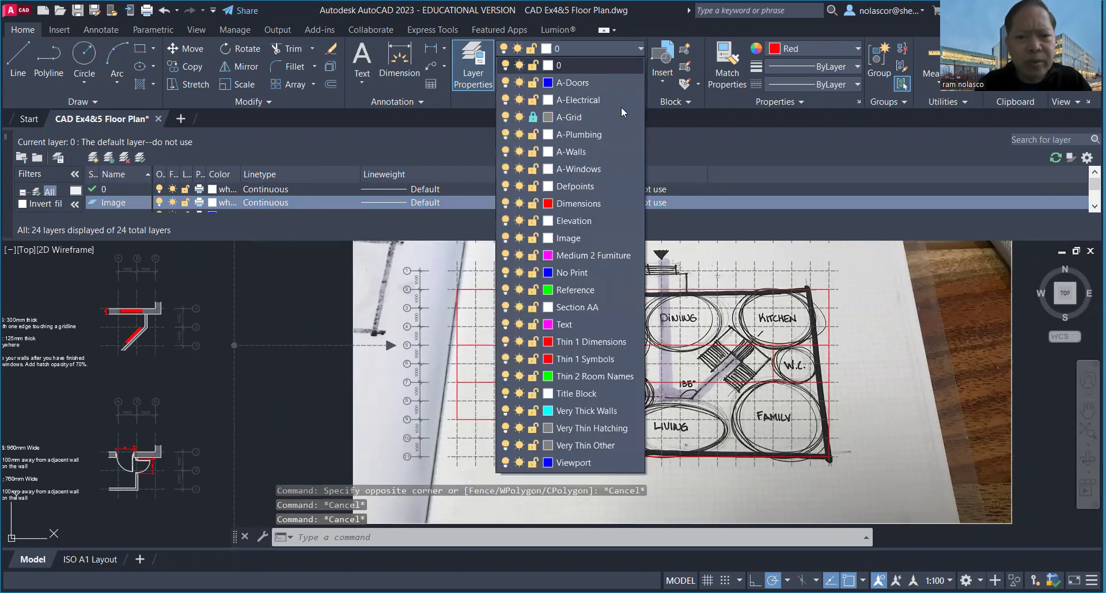
pyautogui.click(506, 238)
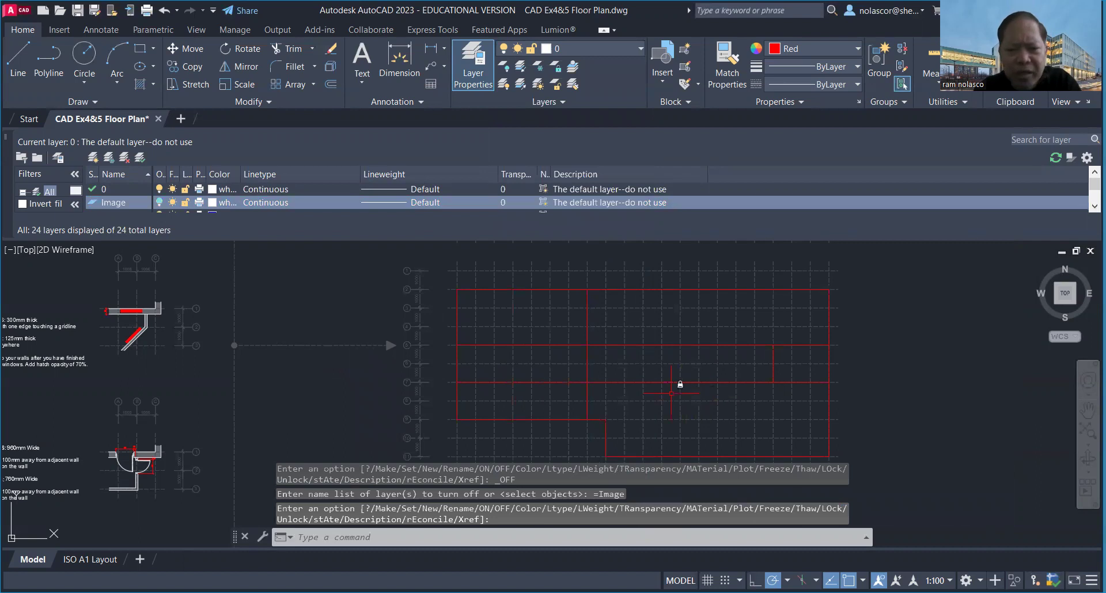
pyautogui.scroll(-2, 716, 391)
pyautogui.moveTo(719, 380); pyautogui.dragTo(666, 361, button='middle')
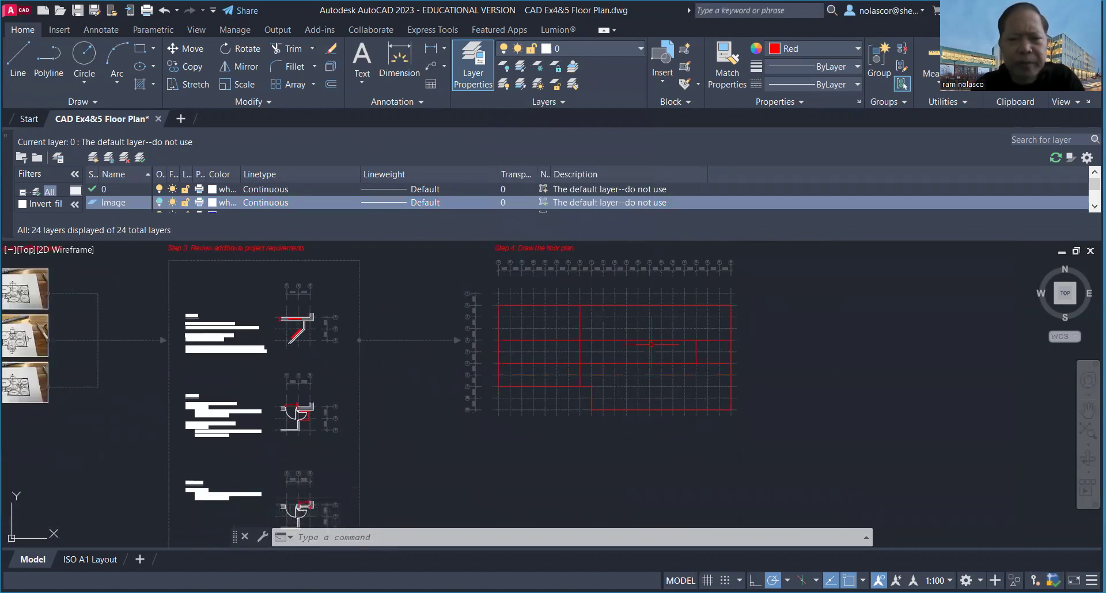
pyautogui.click(640, 50)
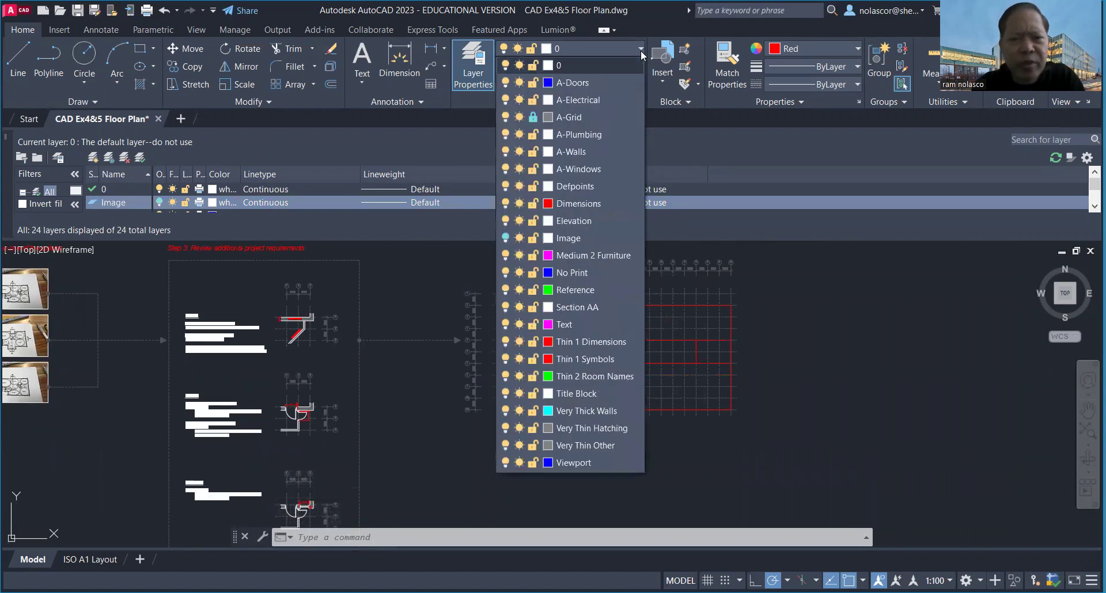
pyautogui.click(506, 238)
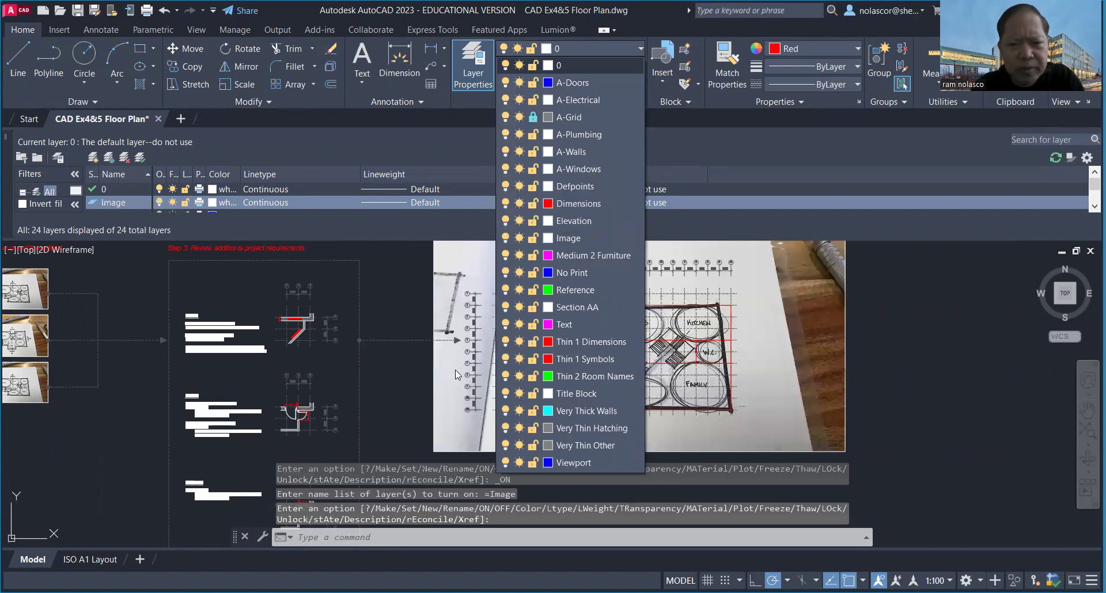
pyautogui.click(426, 375)
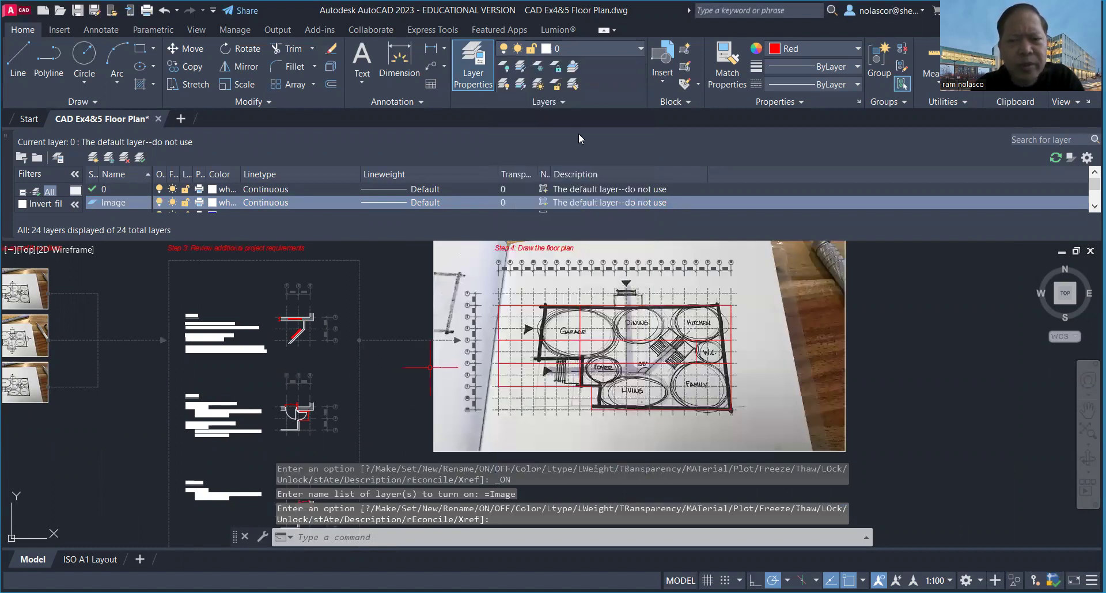
# Step: Turn off the Image layer to hide the sketch behind the red floor plan lines
pyautogui.click(639, 50)
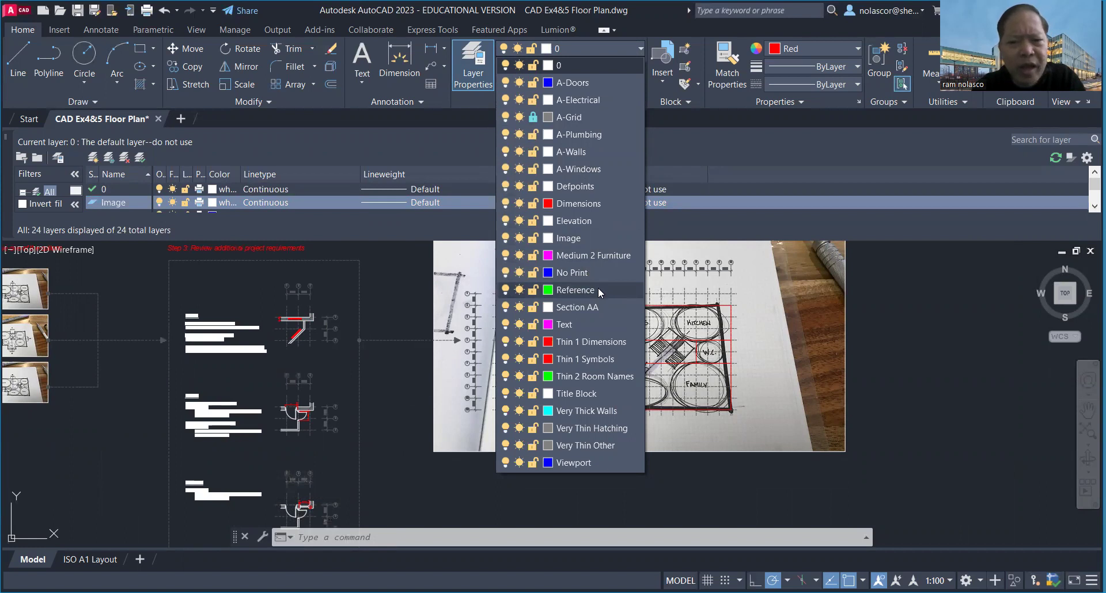
pyautogui.click(506, 238)
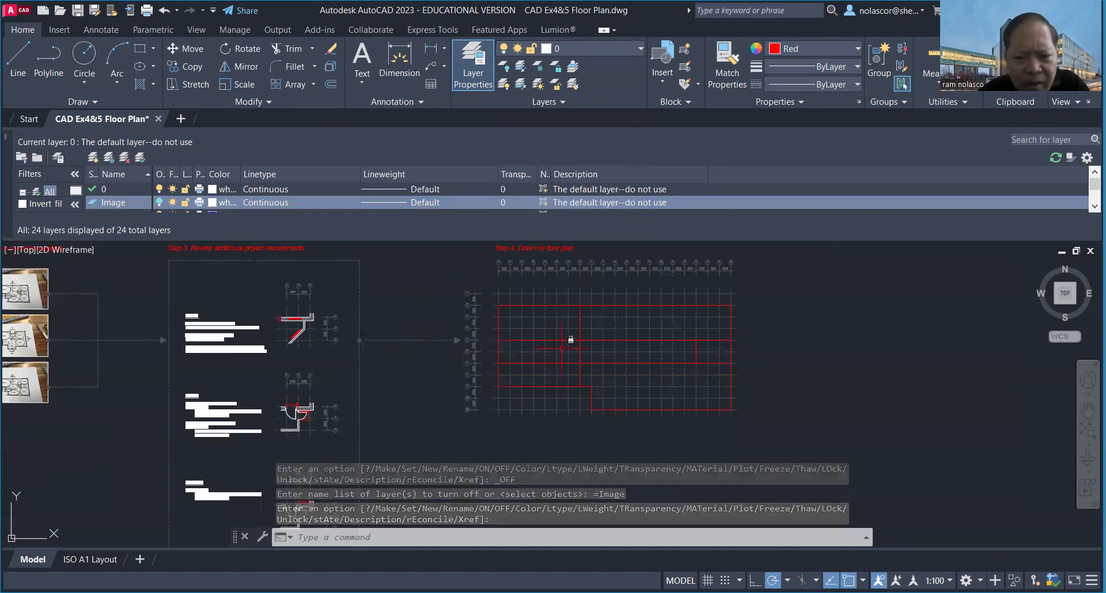
pyautogui.scroll(2, 632, 376)
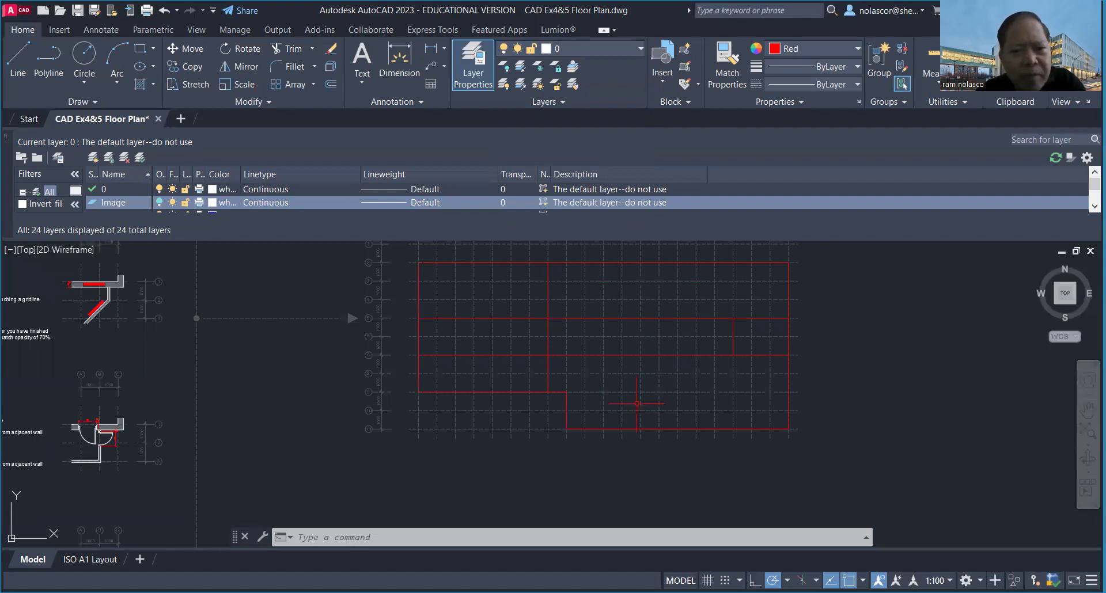
pyautogui.scroll(-2, 638, 402)
pyautogui.scroll(-1, 630, 389)
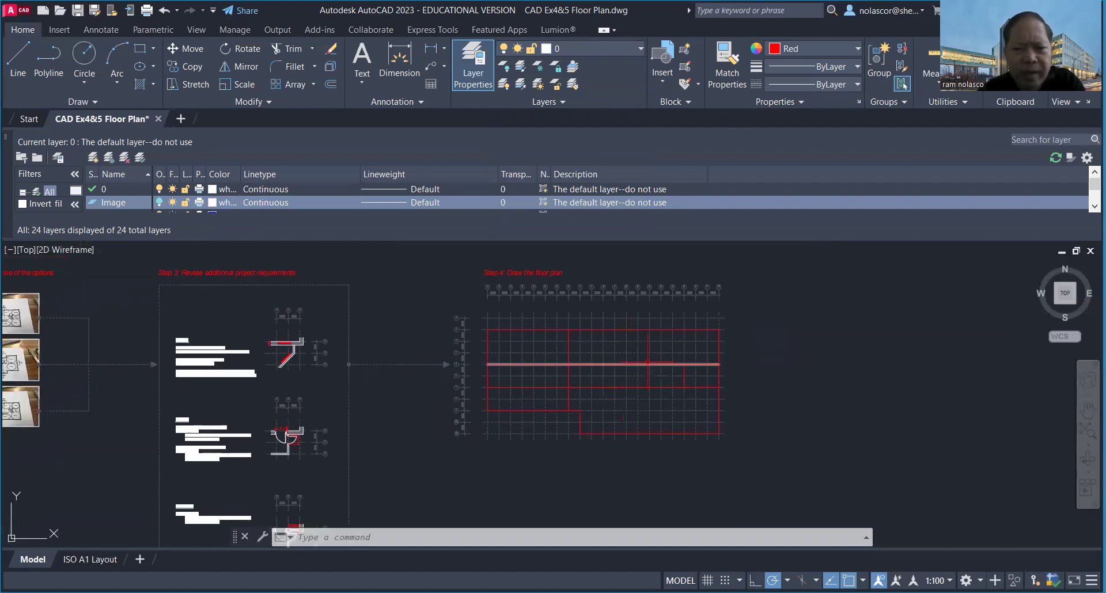
pyautogui.scroll(2, 654, 358)
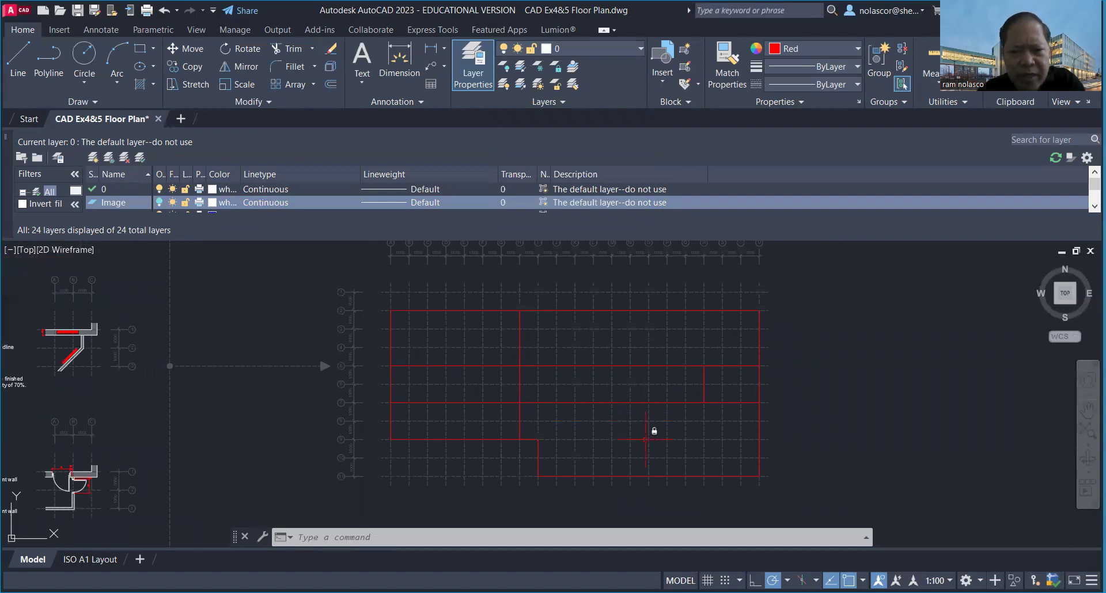